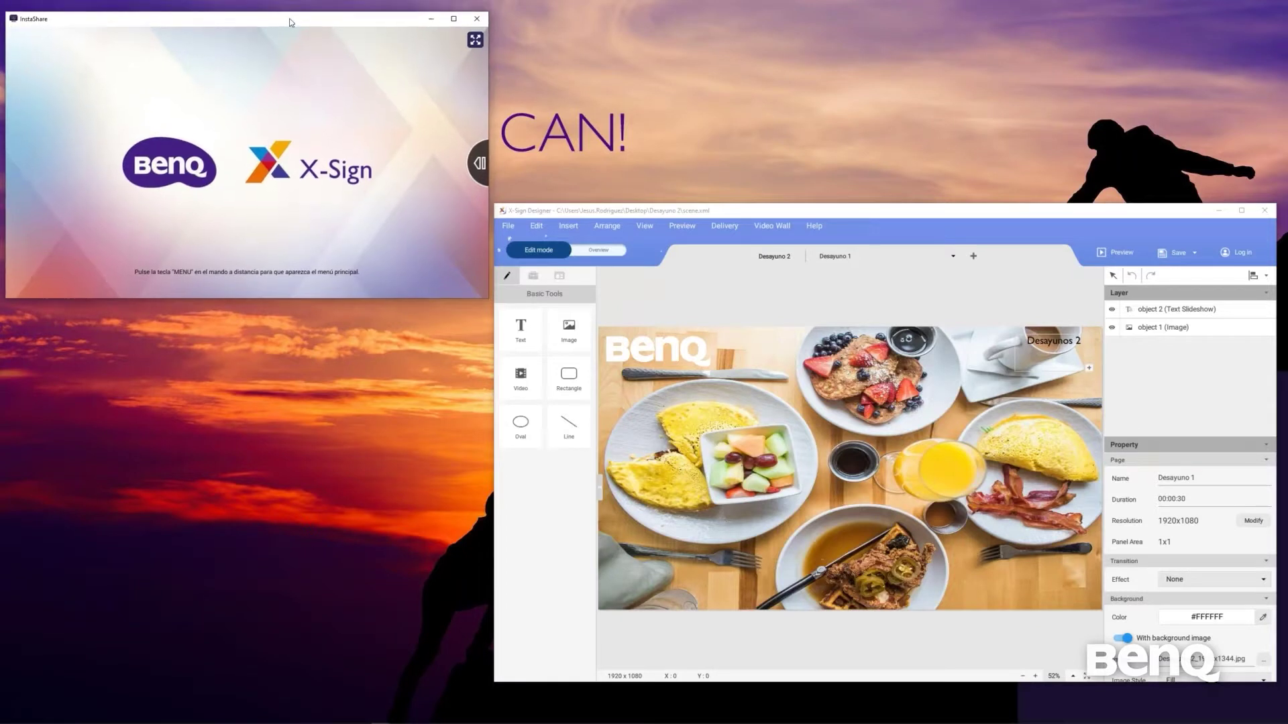
left_click_drag(291, 22, 293, 17)
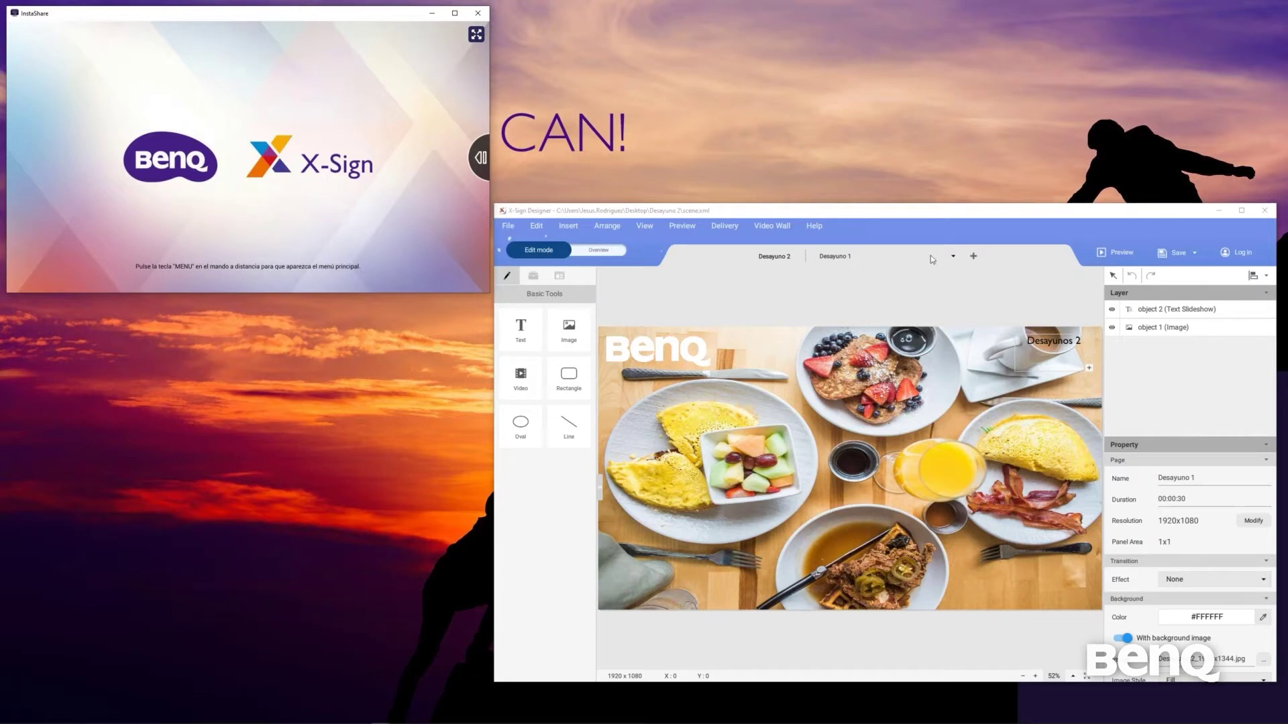
mouse_move(907, 220)
left_mouse_down()
mouse_move(906, 232)
mouse_move(903, 219)
left_mouse_up()
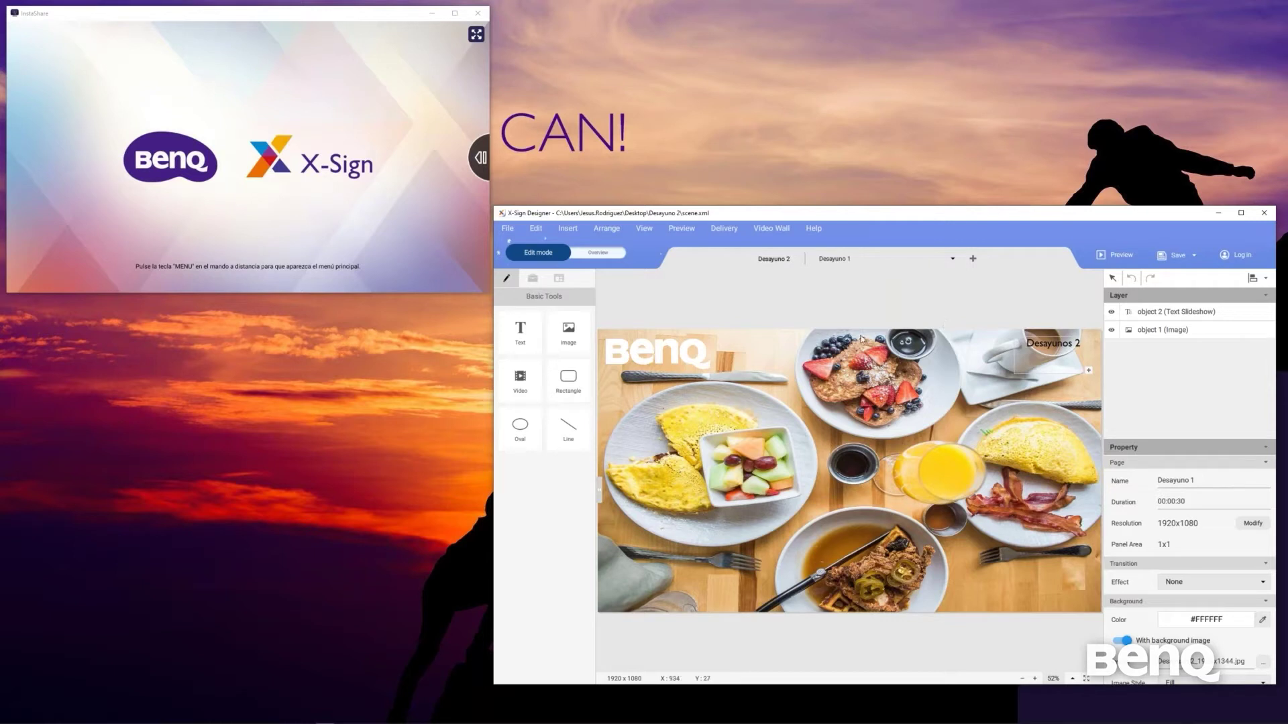
Bring up the X-Sign player's menu in the InstaShare window and open its Cambiar modo option
left_click(339, 203)
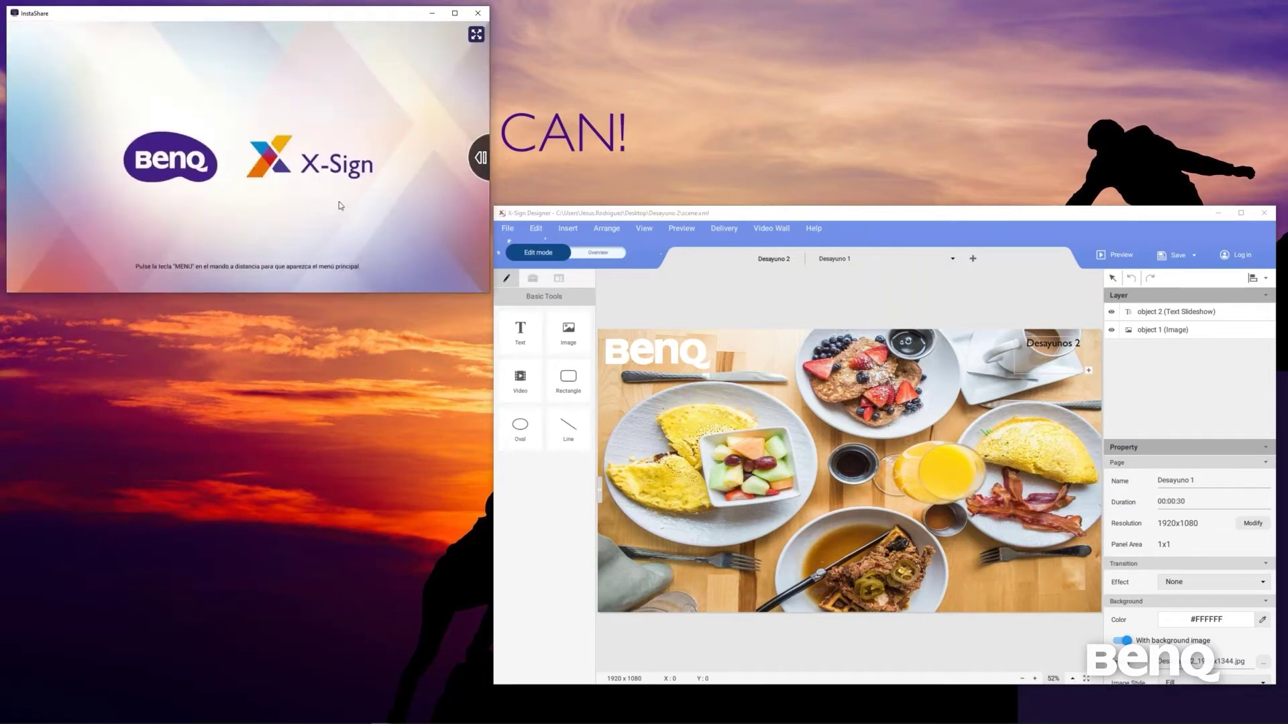
right_click(340, 205)
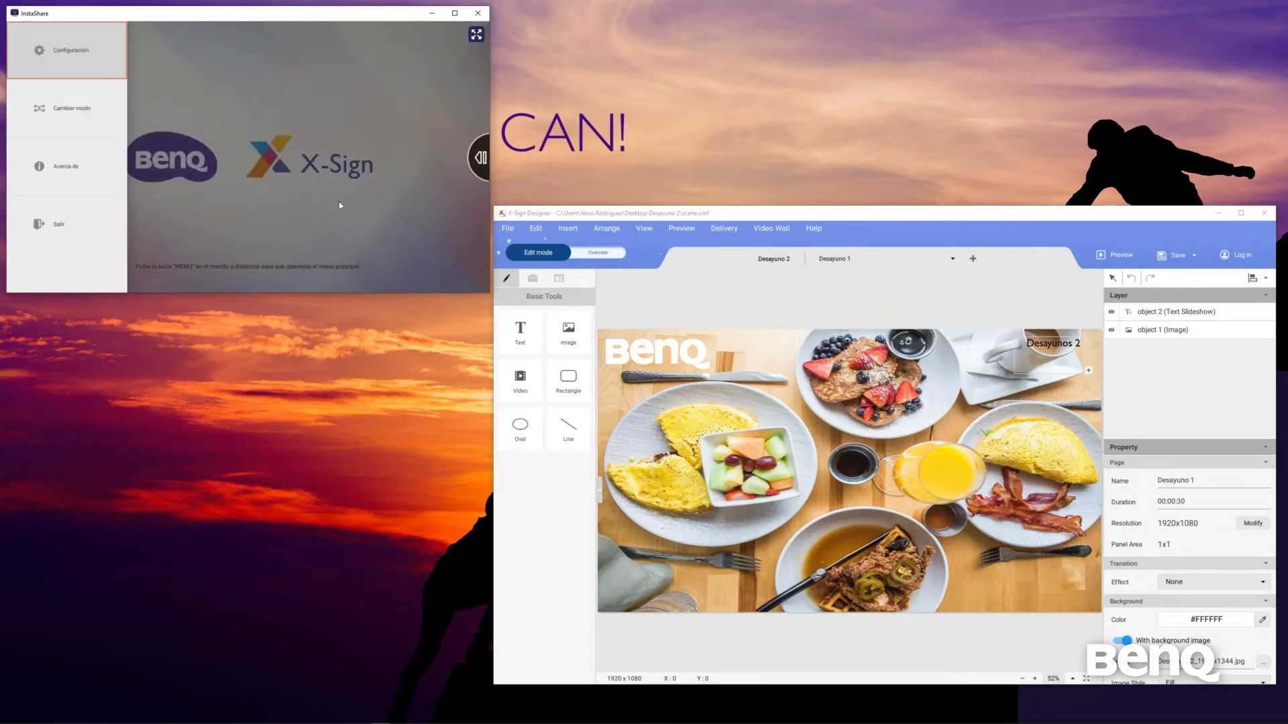
key("Down")
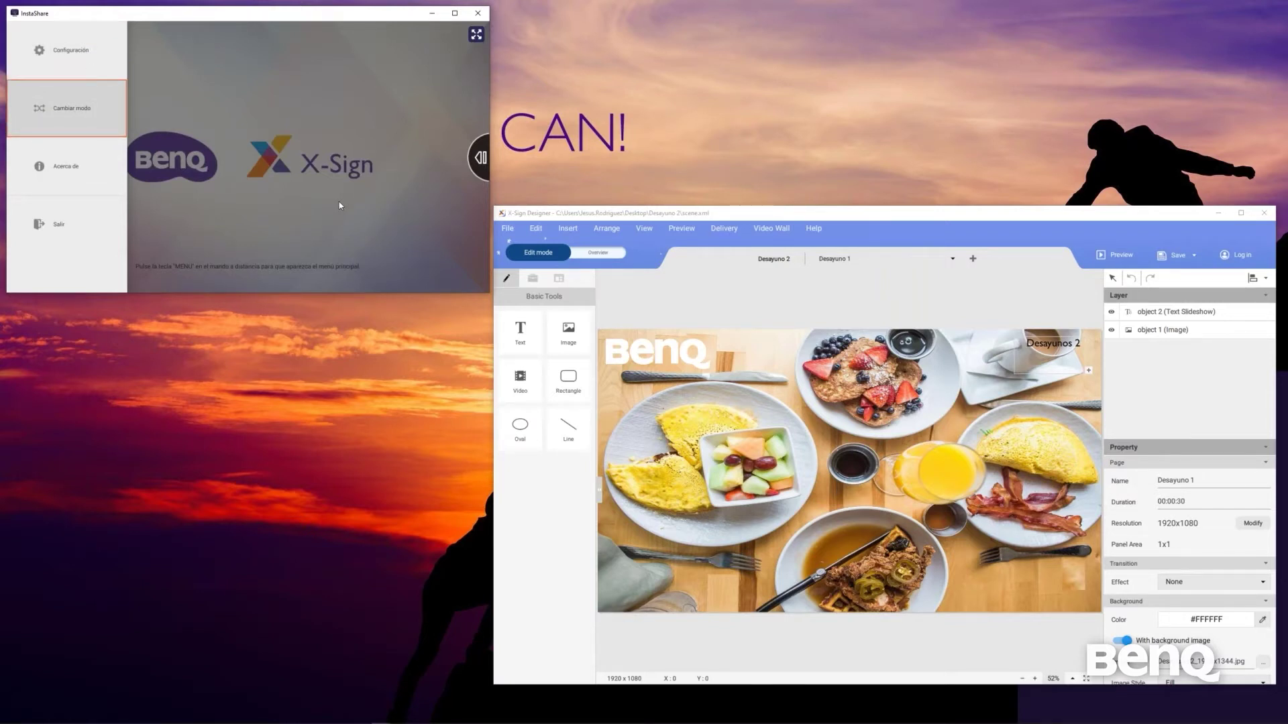
key("Return")
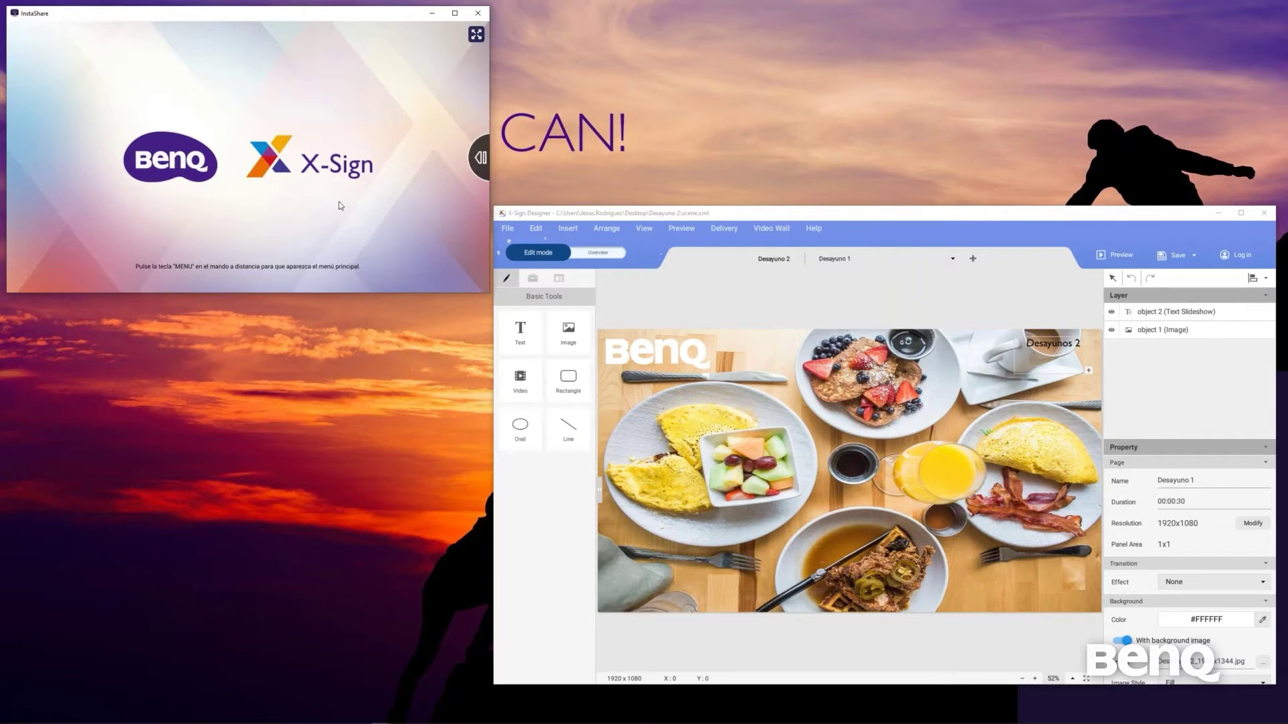
Switch to X-Sign Designer, open Local Delivery and delete the existing channel BQmx_SR_BH3501
left_click(729, 232)
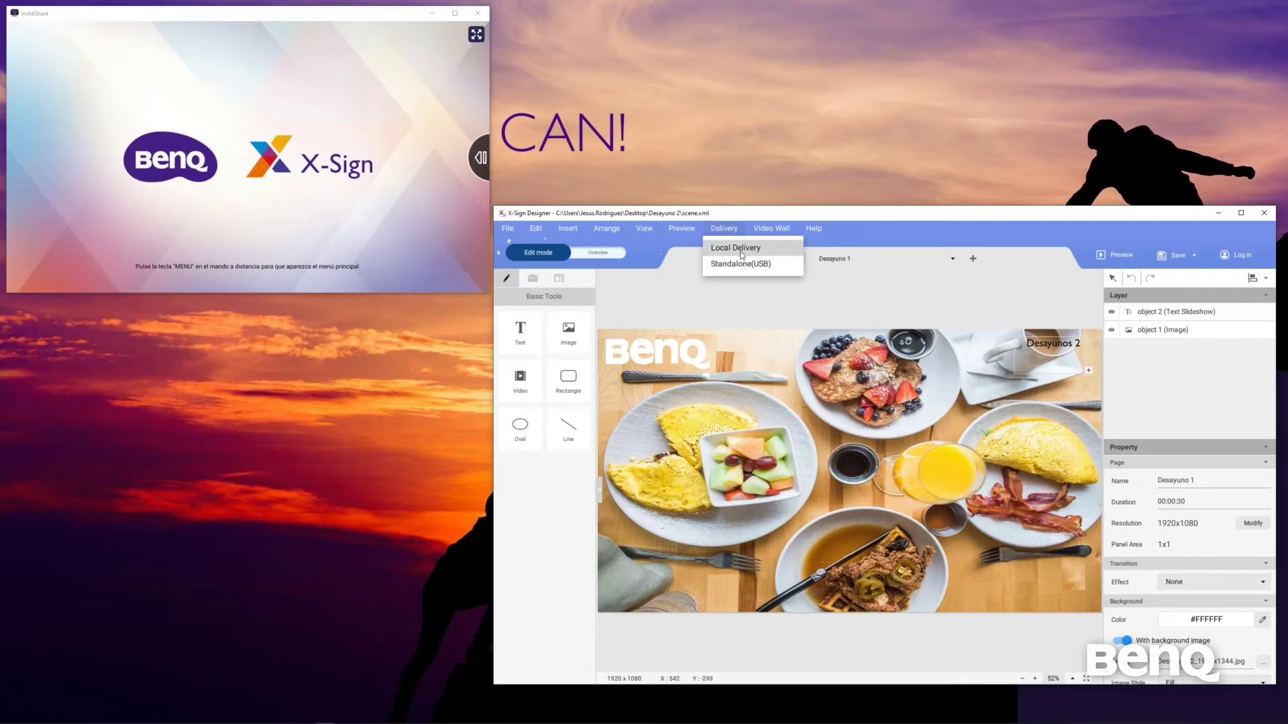
left_click(741, 254)
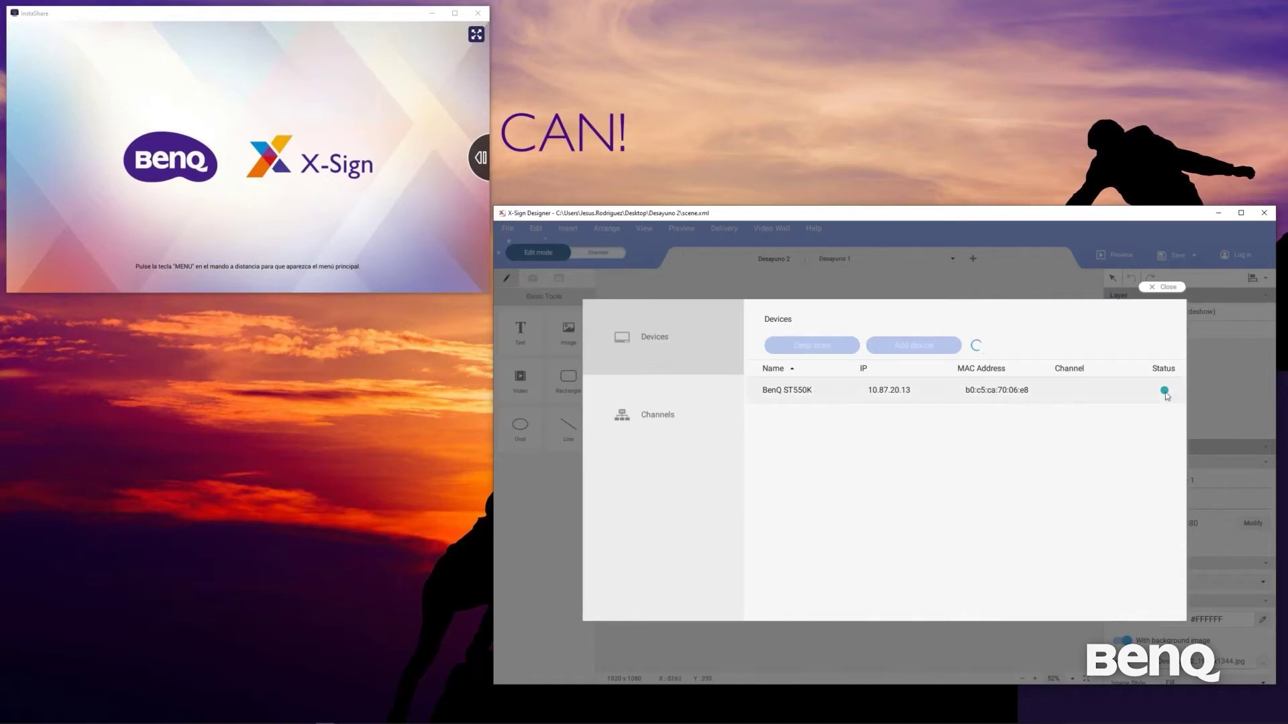
left_click(826, 397)
left_click(681, 416)
left_click(812, 394)
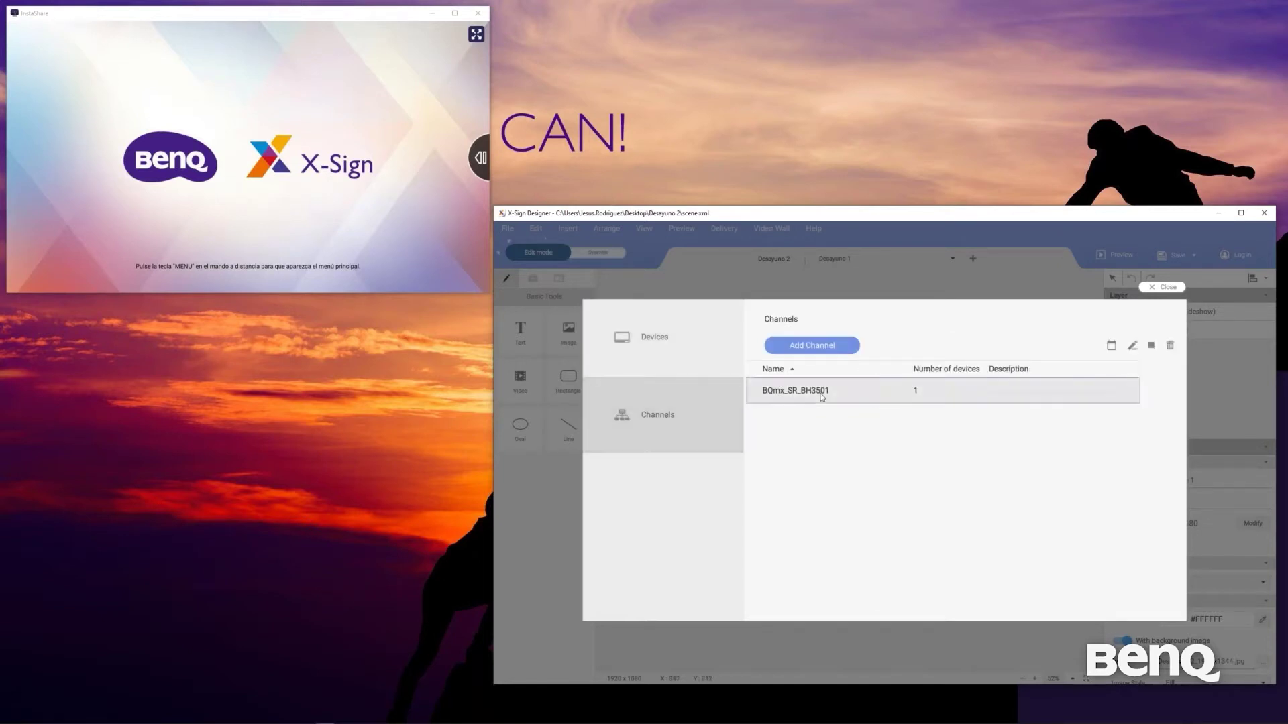
left_click(1171, 346)
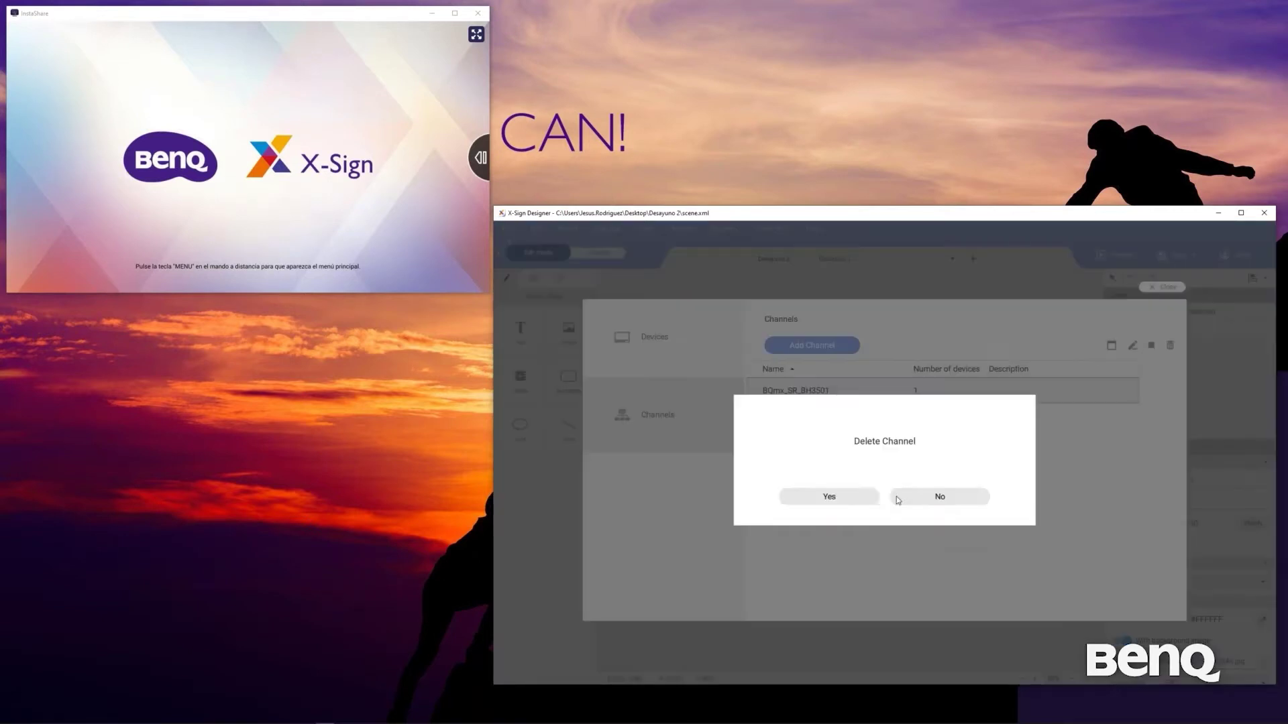
left_click(841, 491)
Start a new delivery channel and assign the BenQ ST550K device to it
left_click(829, 346)
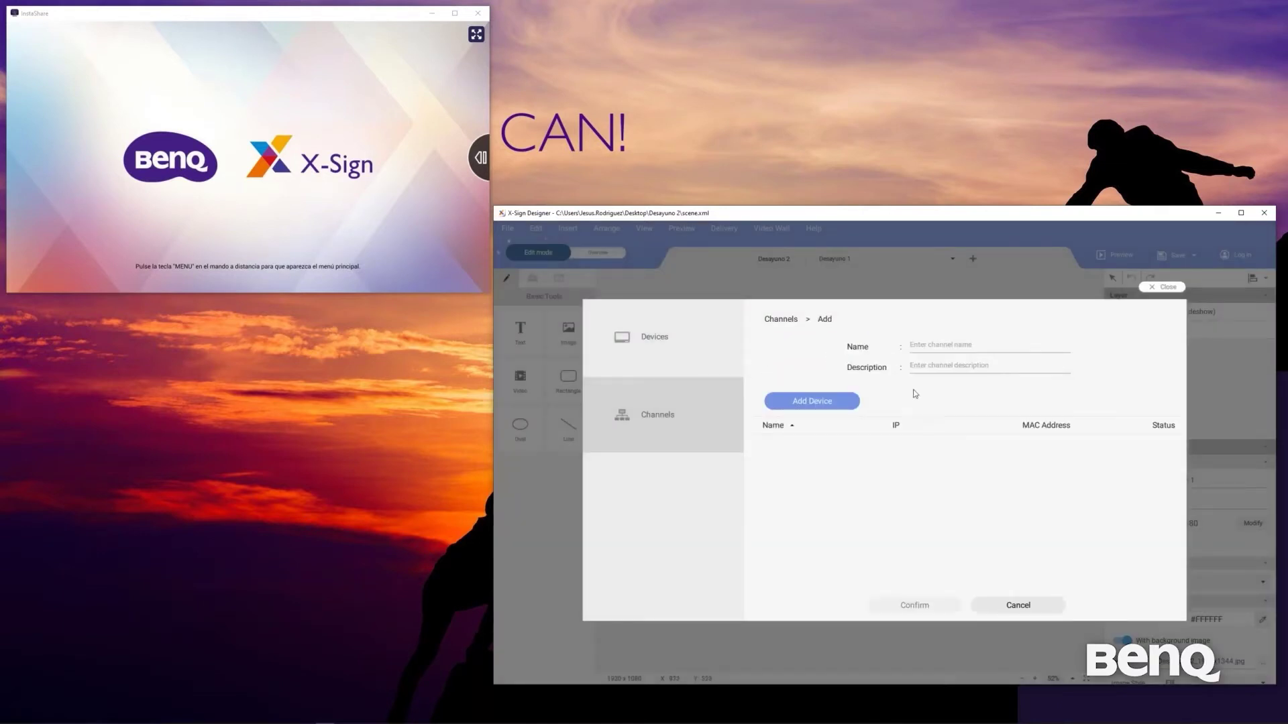
left_click(829, 402)
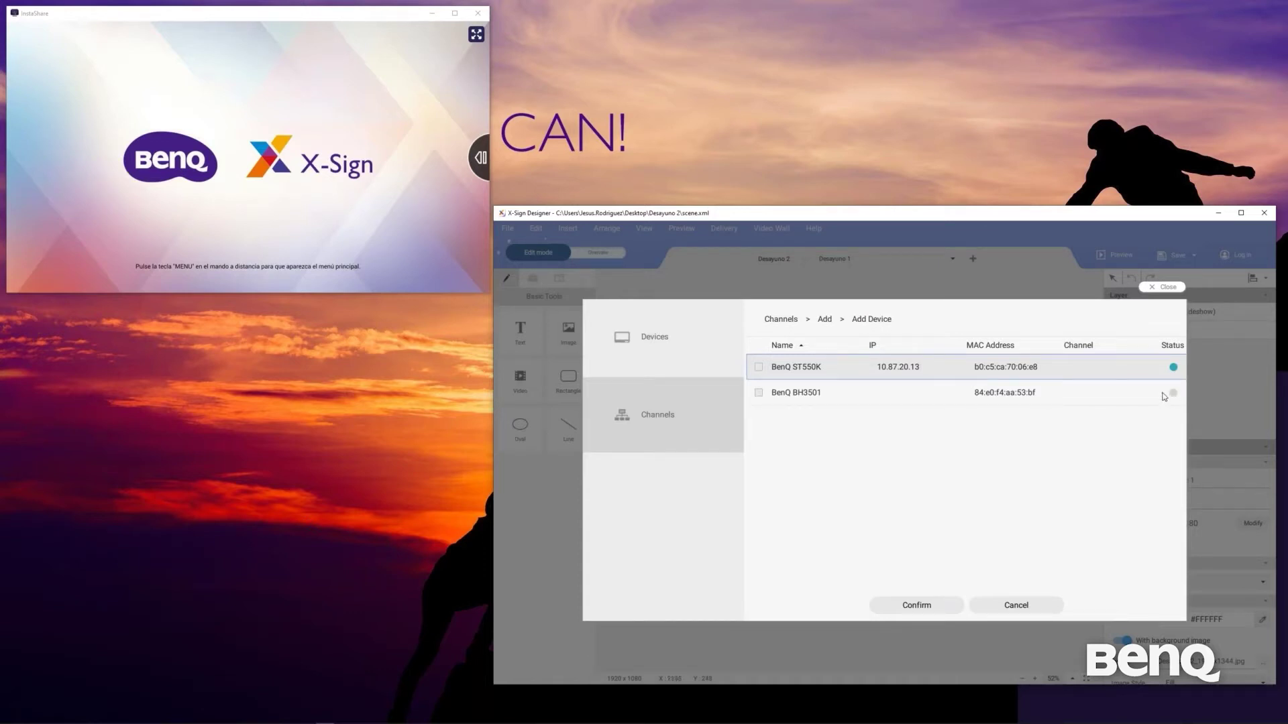
left_click(759, 367)
left_click(924, 608)
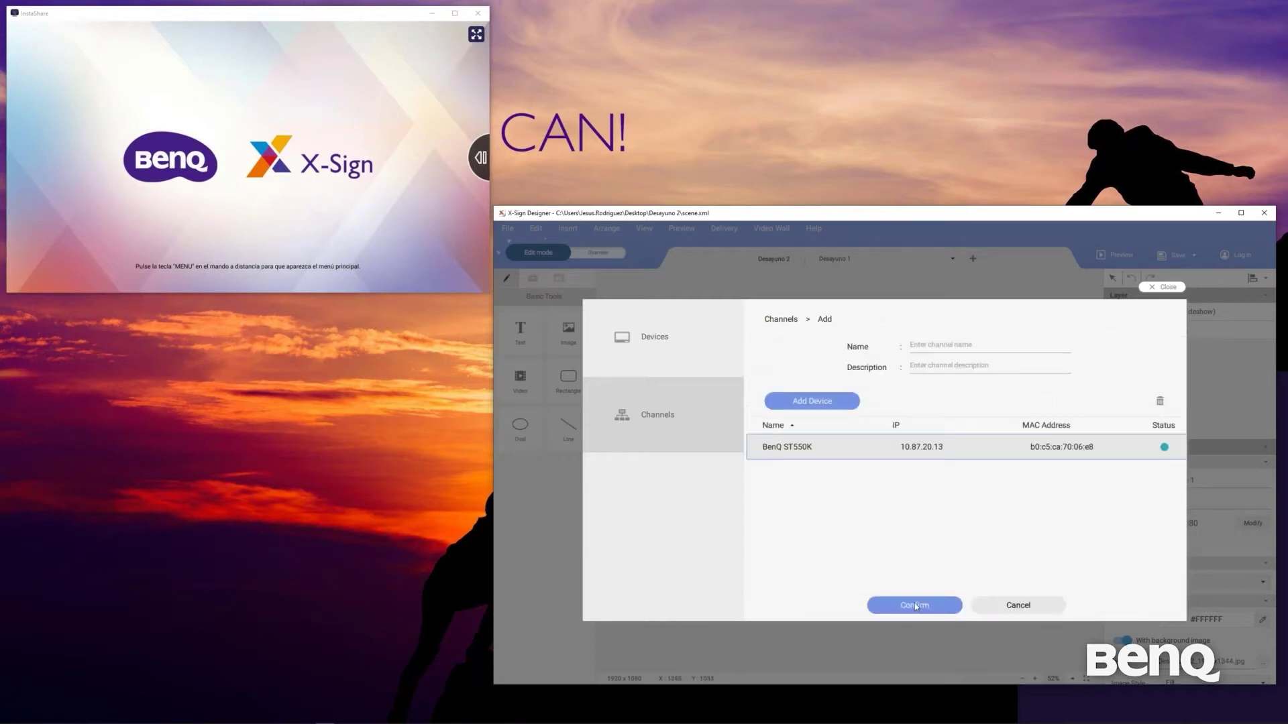
Name the new channel BQmx_Office, leave its description empty, and confirm its creation
left_click(940, 349)
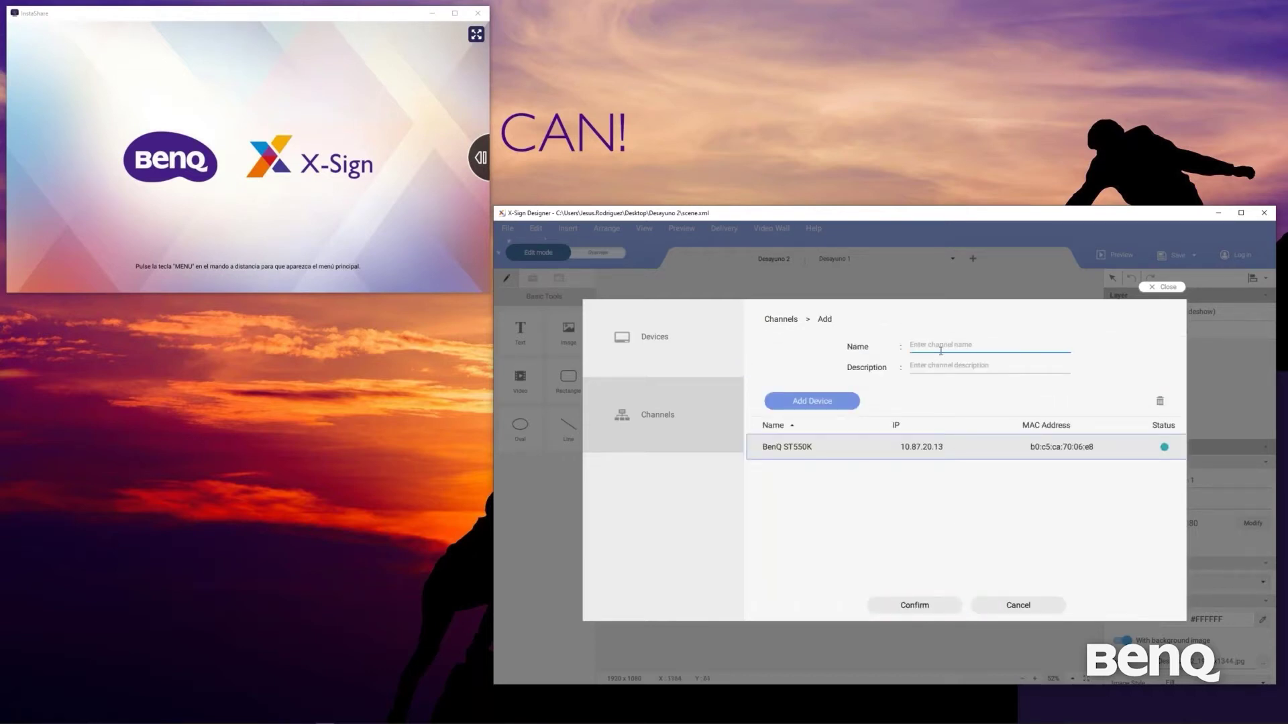
type("BQmx_Office")
left_click(962, 366)
left_click(916, 601)
left_click(912, 508)
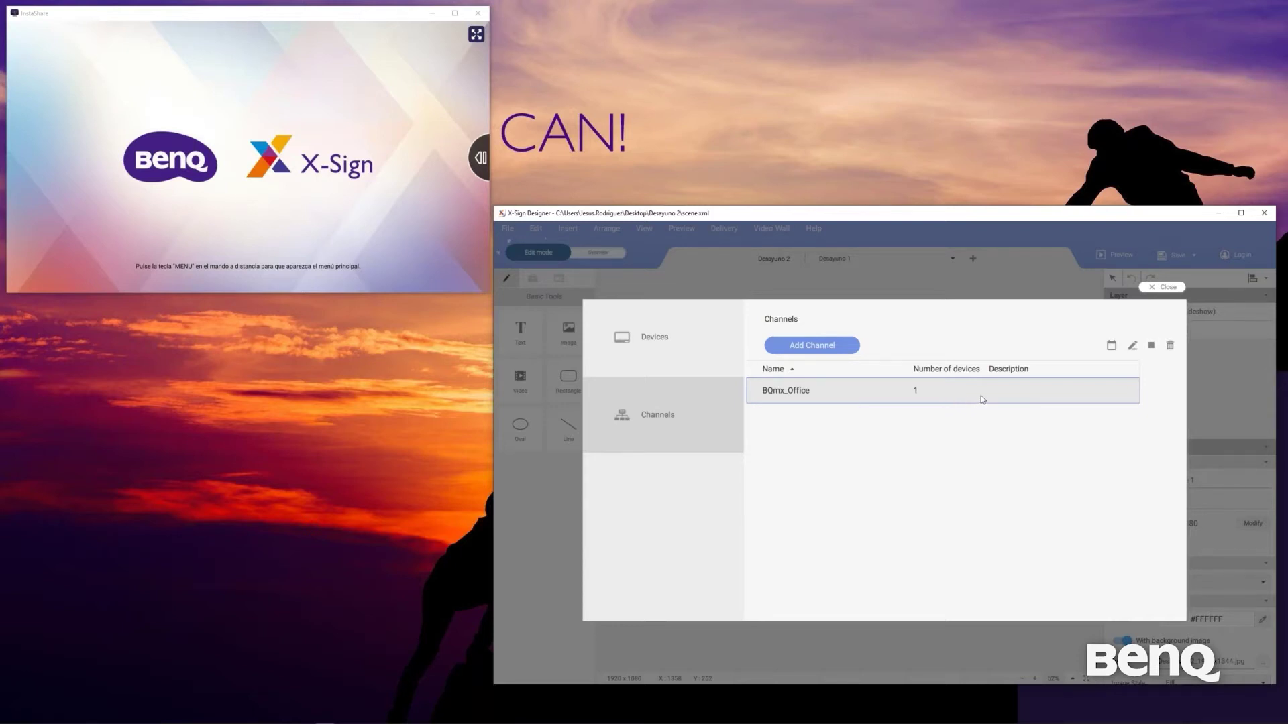
Open the schedule of the BQmx_Office channel and start a new entry named Comida
left_click(1112, 346)
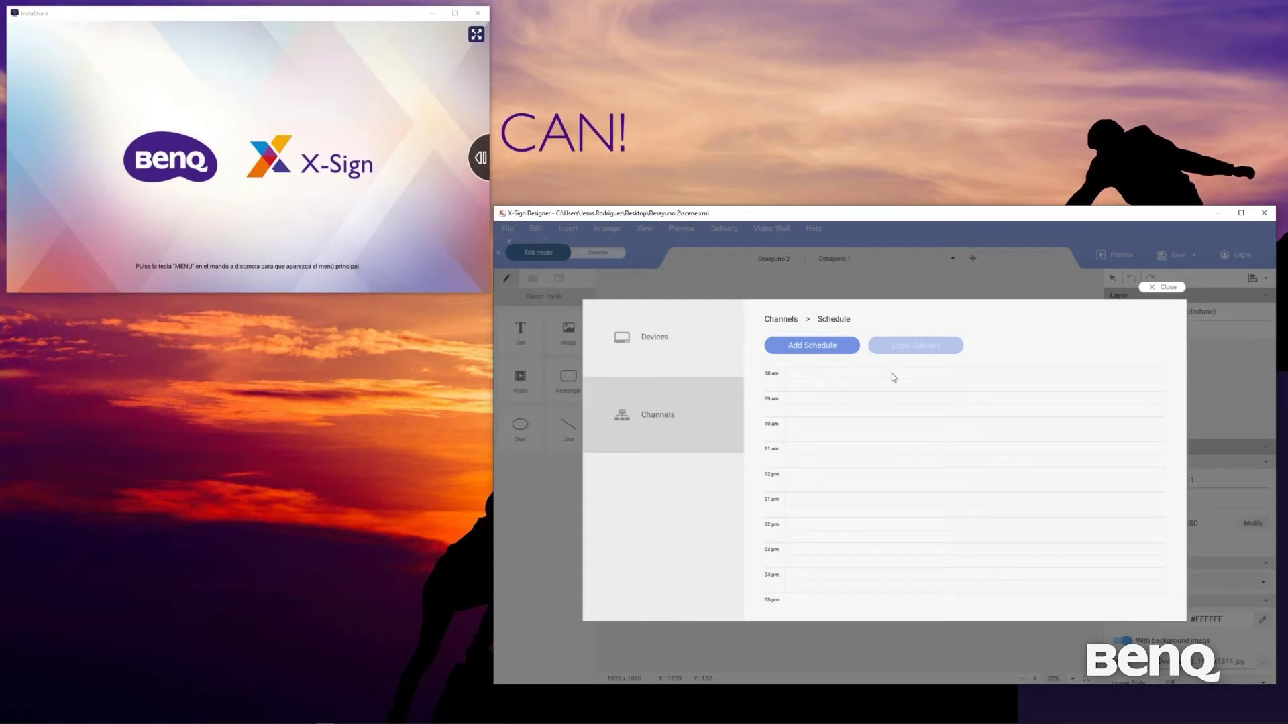
left_click(852, 350)
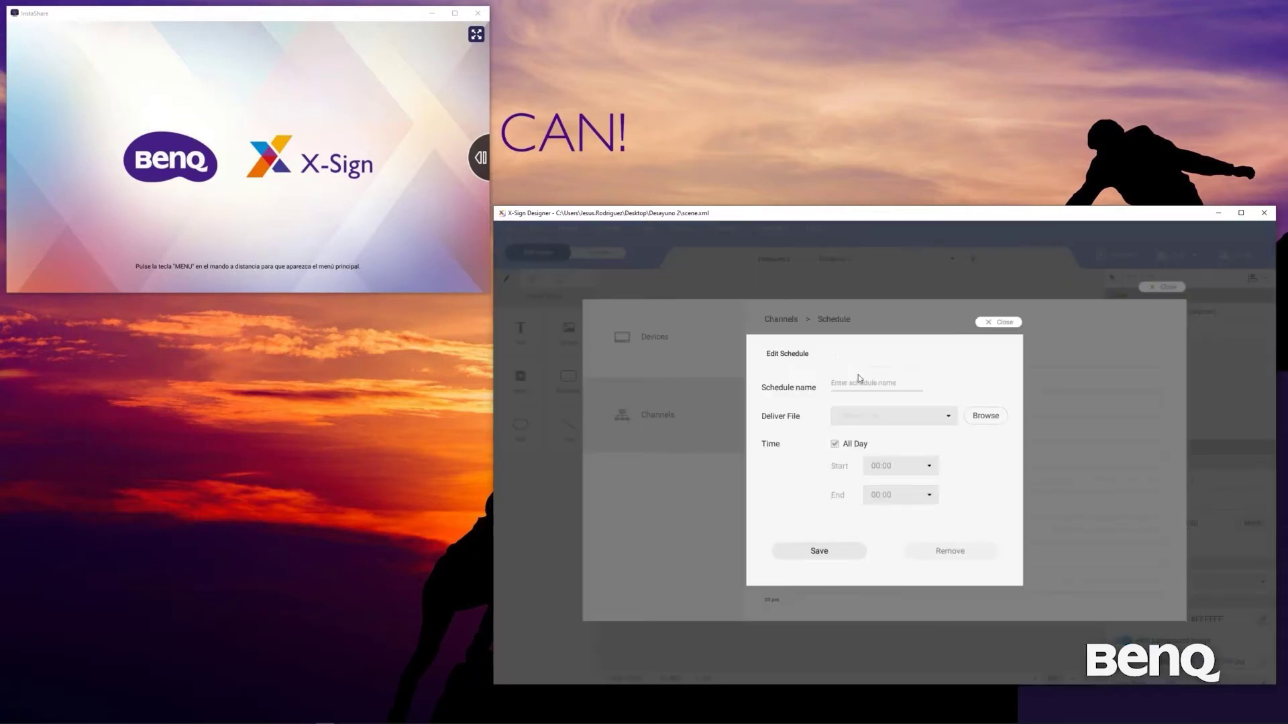
type("Comida")
Turn off All Day for the Comida schedule and set it to run from 08:00 to 12:00
left_click(855, 447)
left_click(930, 466)
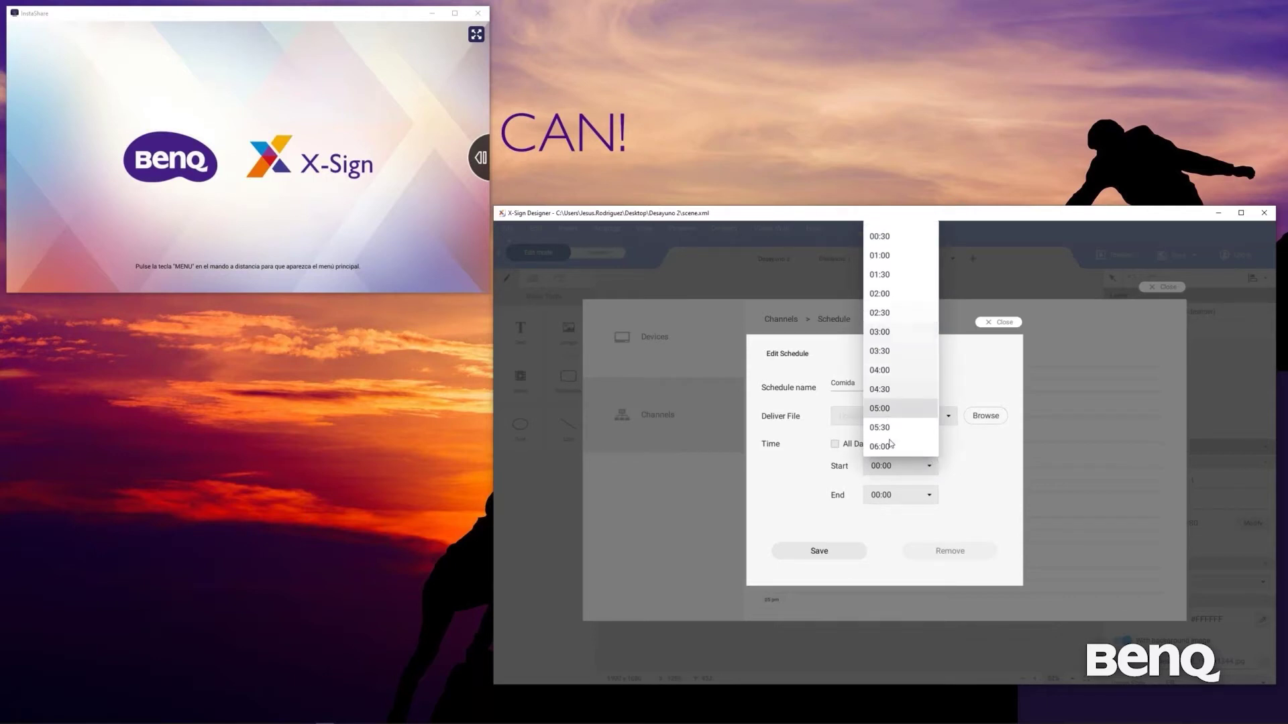
scroll(895, 430, "down", 1)
scroll(895, 429, "down", 2)
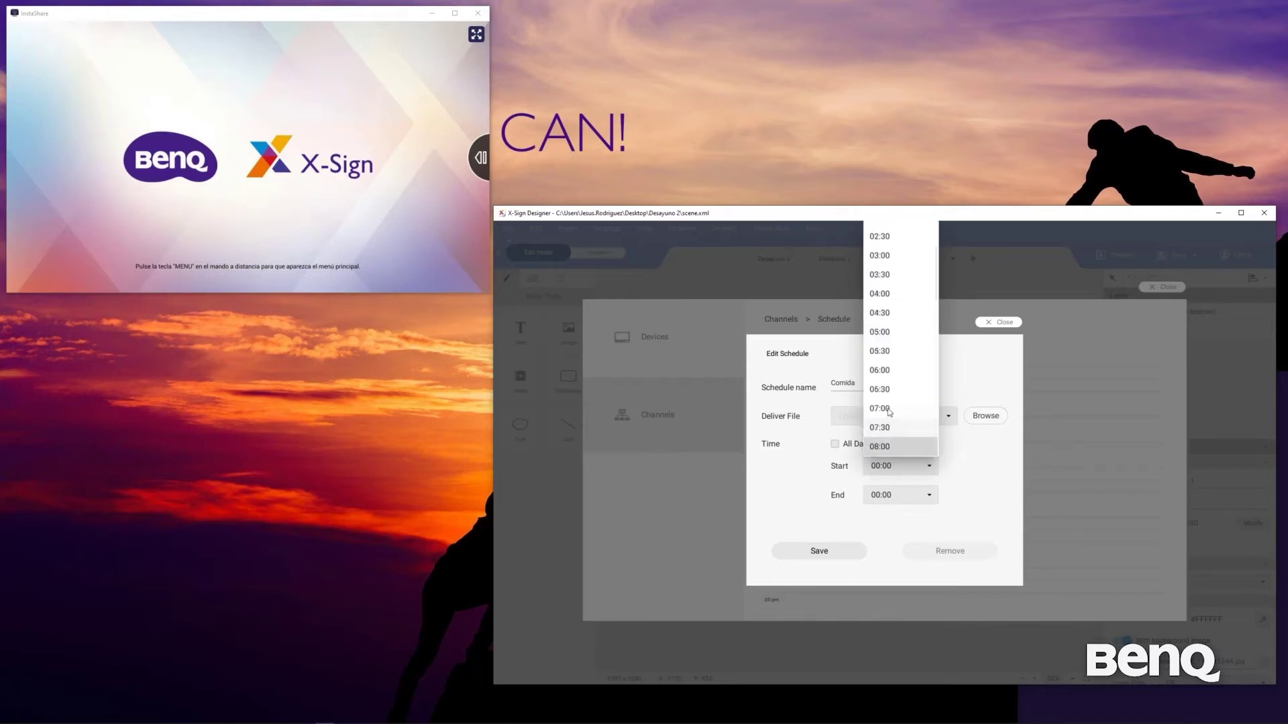
left_click(896, 440)
left_click(906, 495)
left_click(931, 497)
left_click(925, 440)
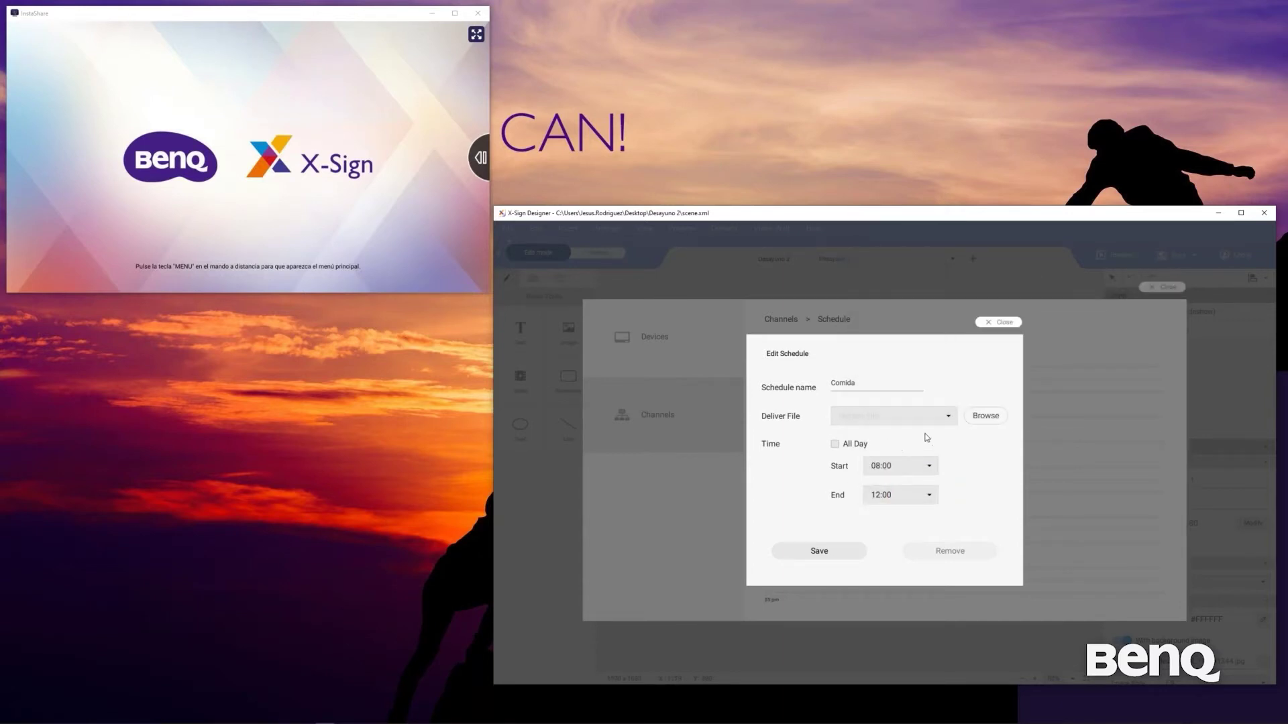
Assign the scene file from the Desayuno 2 folder as the deliver file and save the Comida schedule
left_click(983, 416)
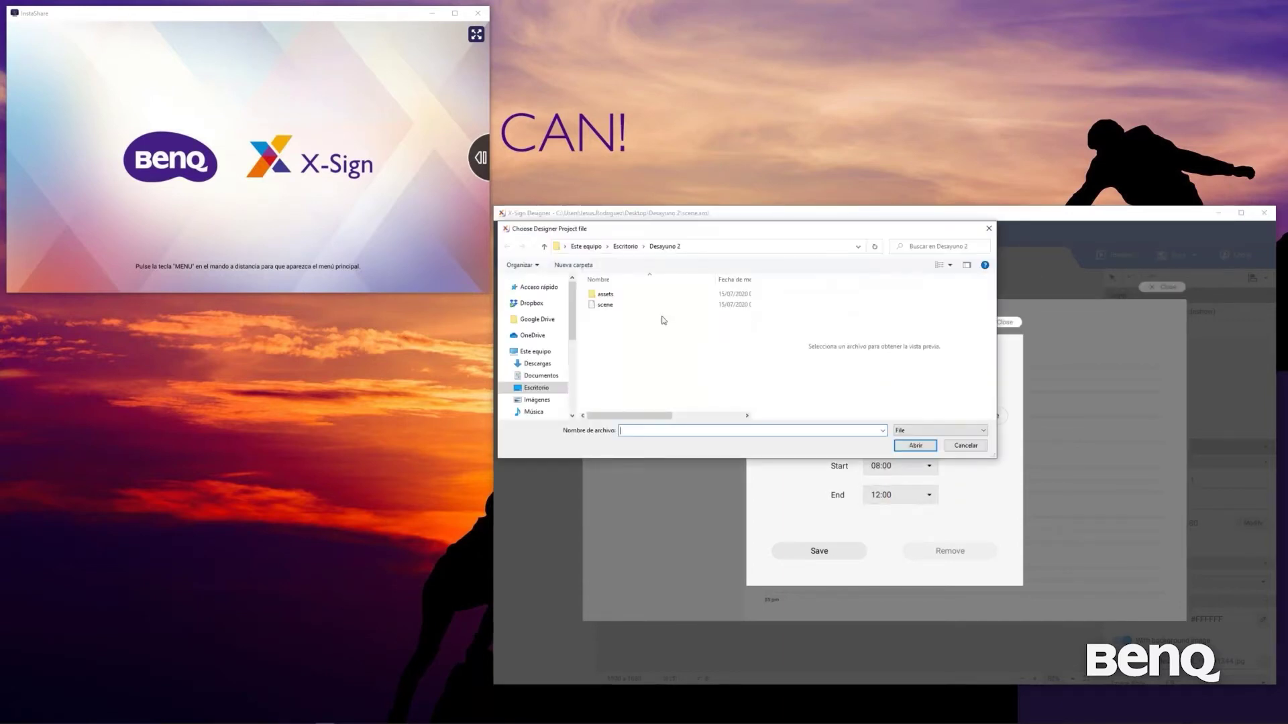
double_click(605, 305)
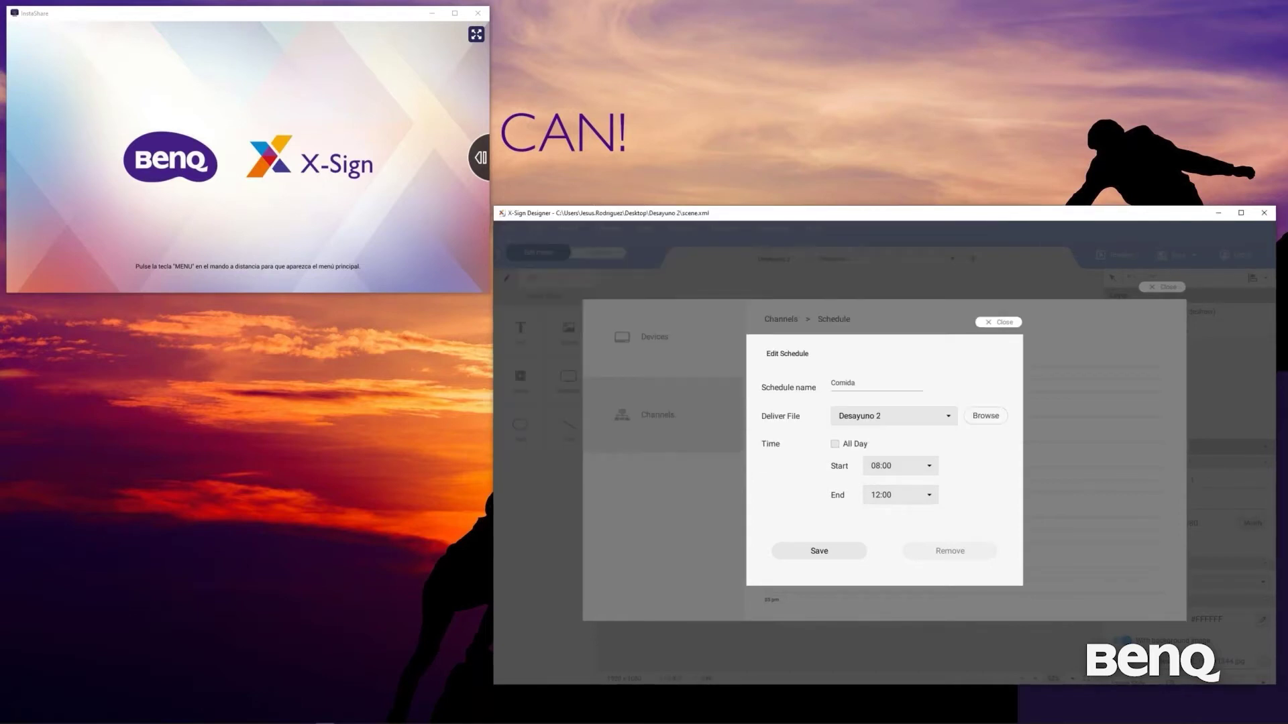
left_click(832, 551)
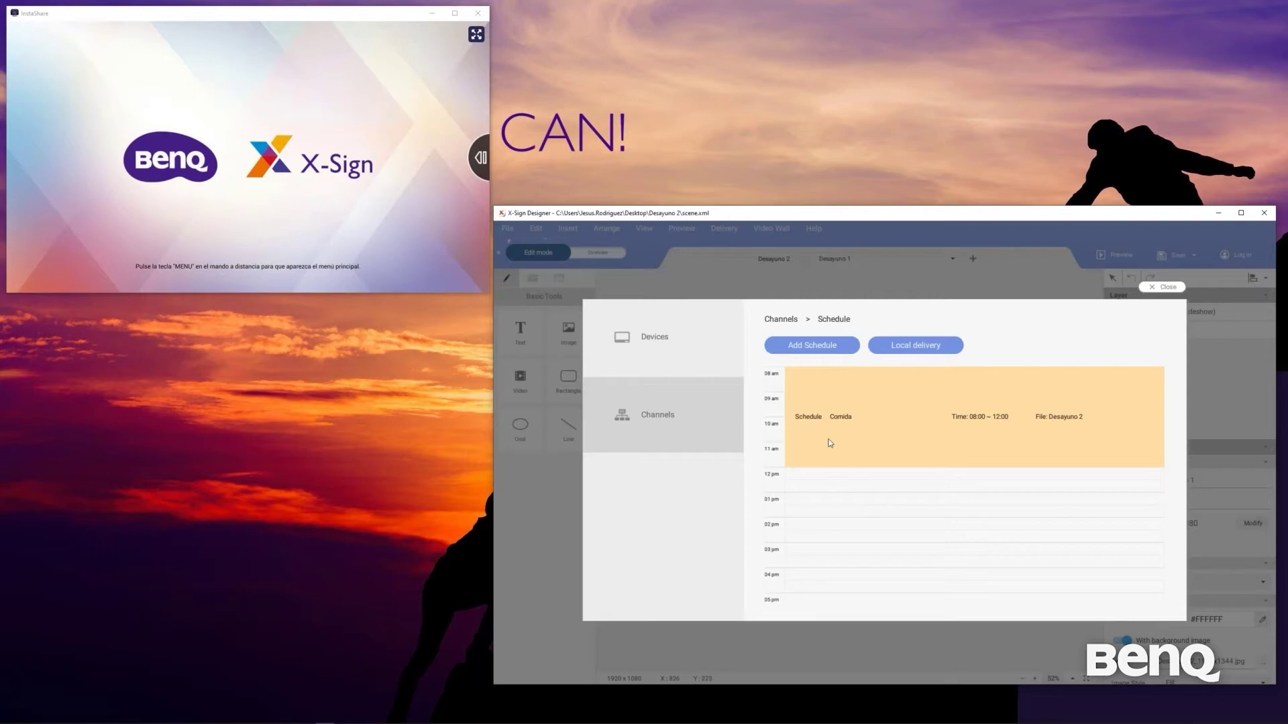
Add a second schedule named Comidas with All Day off, running from 12:00 to 18:00
left_click(830, 347)
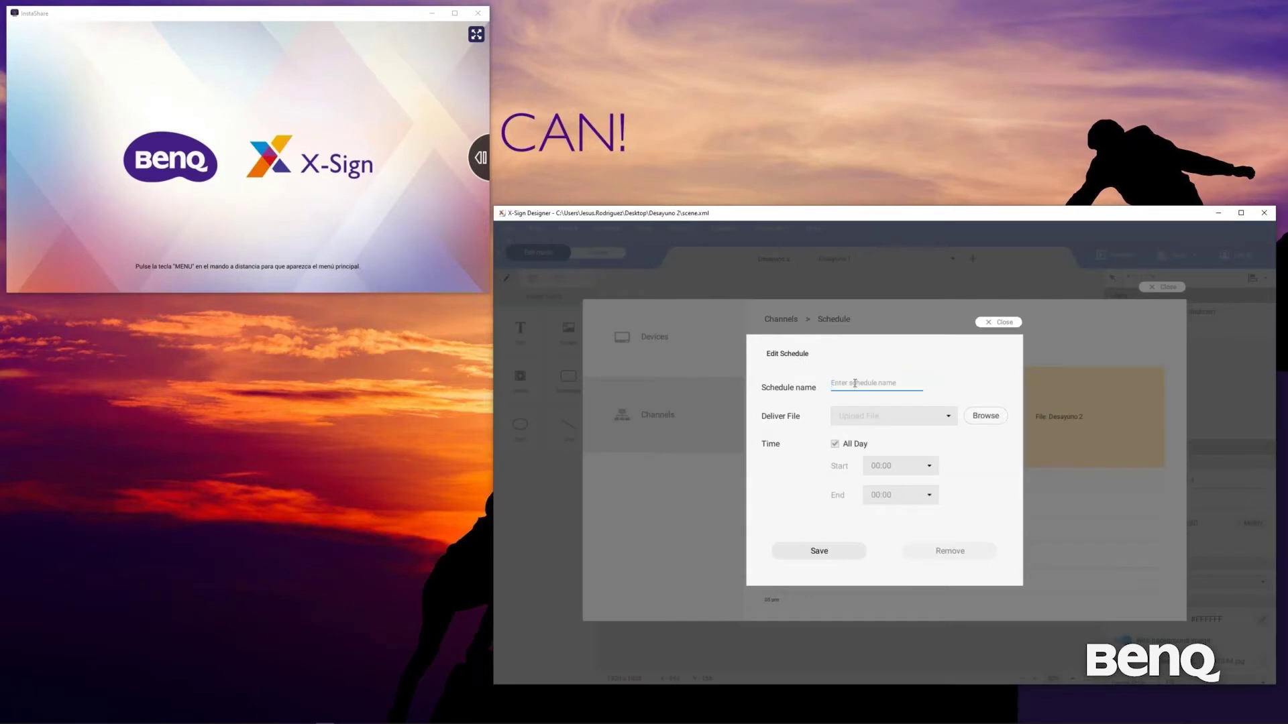
type("Comidas")
left_click(886, 446)
left_click(927, 466)
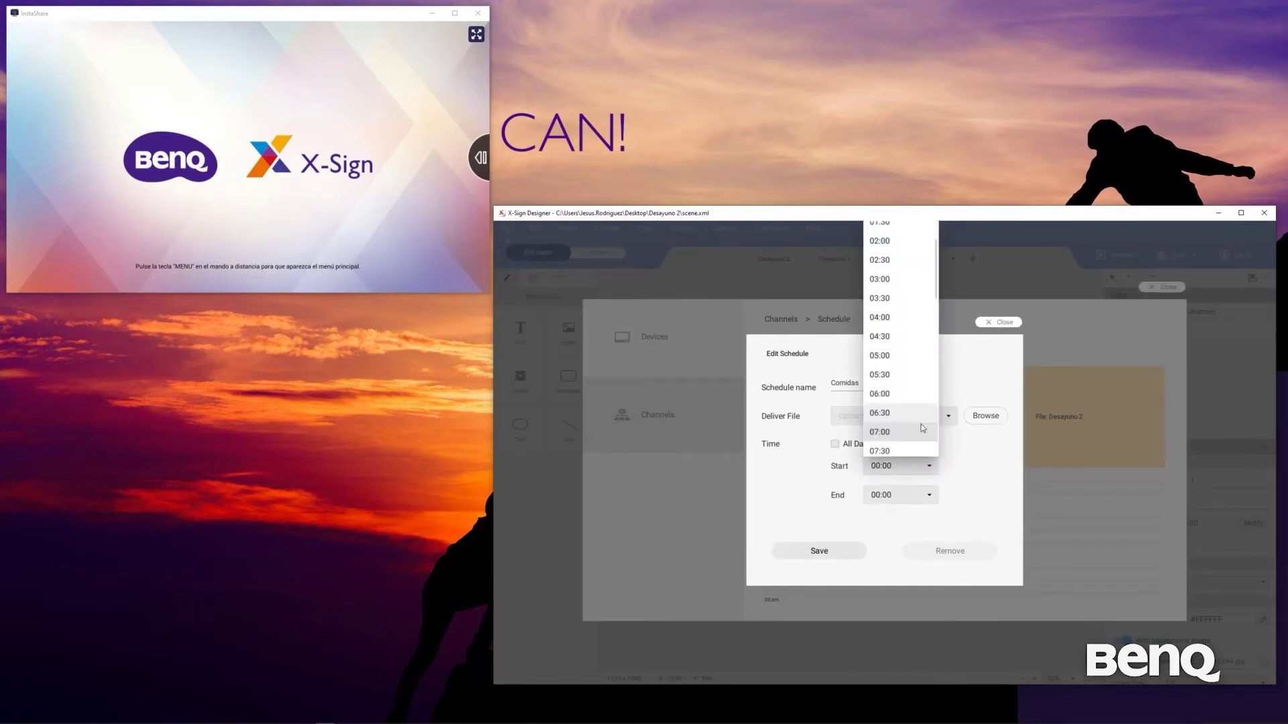
scroll(920, 416, "down", 2)
scroll(917, 401, "down", 5)
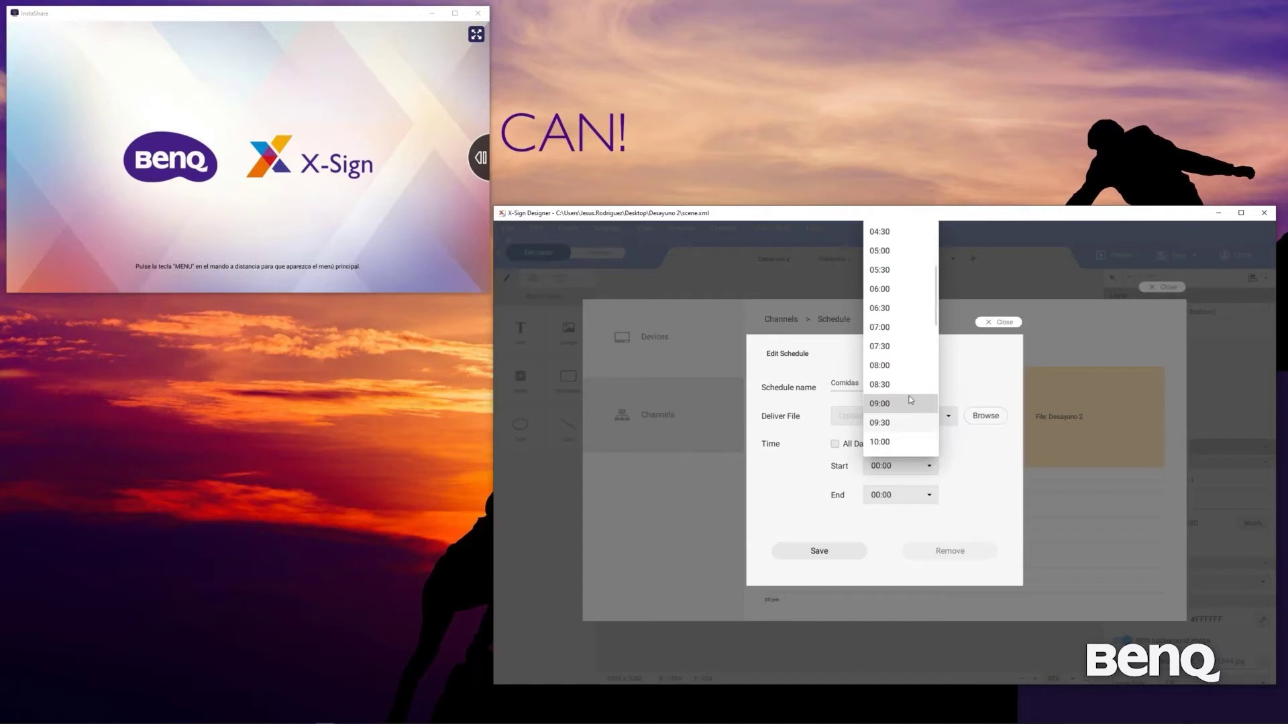
left_click(899, 305)
left_click(930, 496)
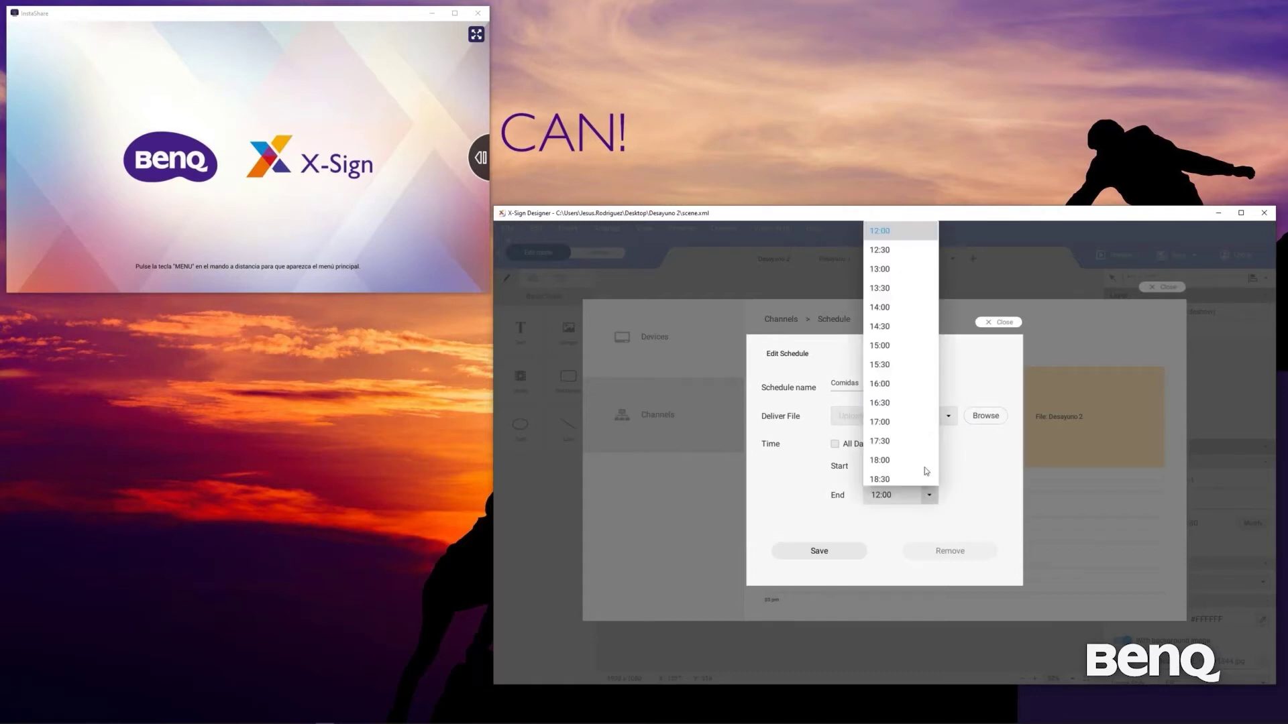
scroll(926, 471, "down", 1)
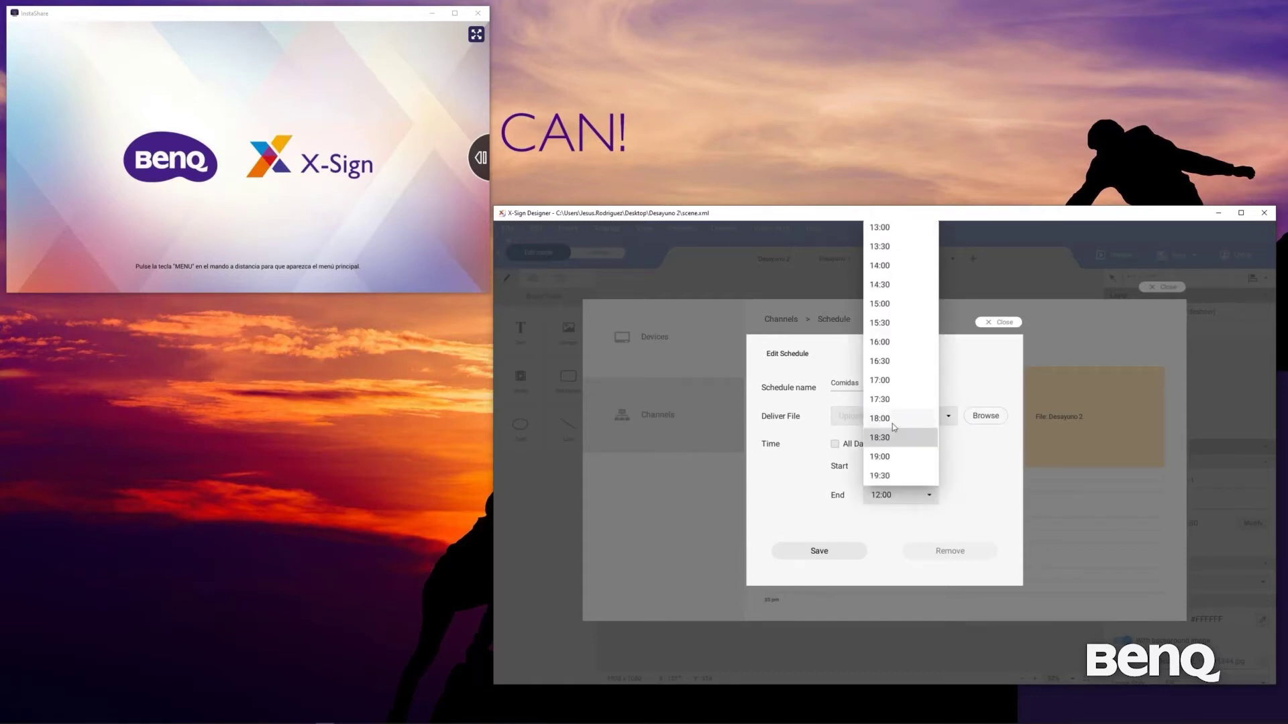
left_click(892, 424)
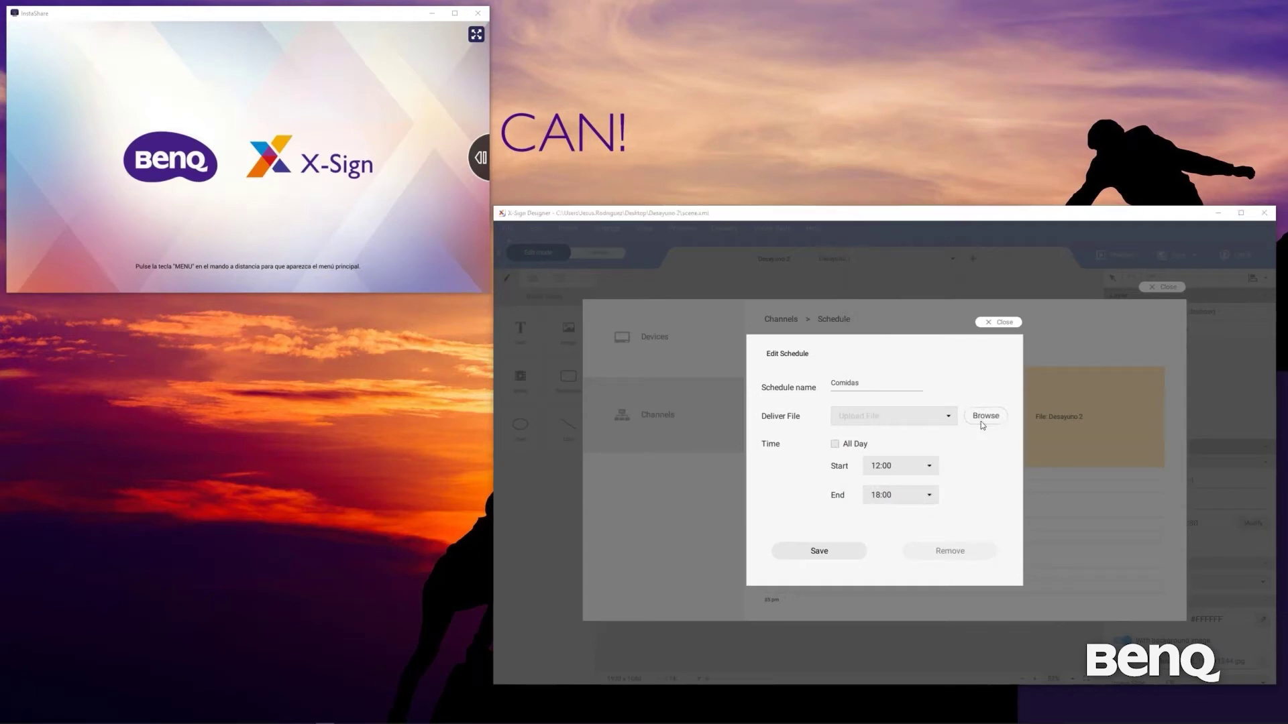
Assign the scene file from the Comida 2 folder as the deliver file and save the Comidas schedule
left_click(983, 416)
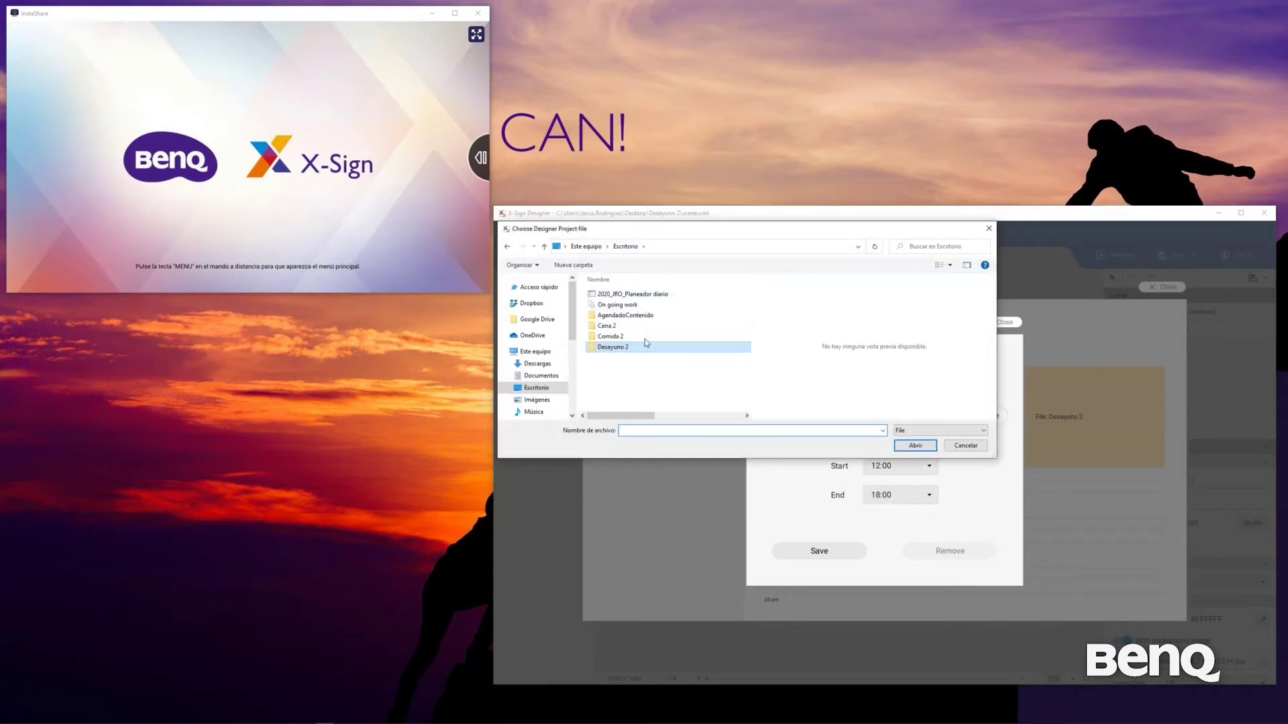
double_click(645, 338)
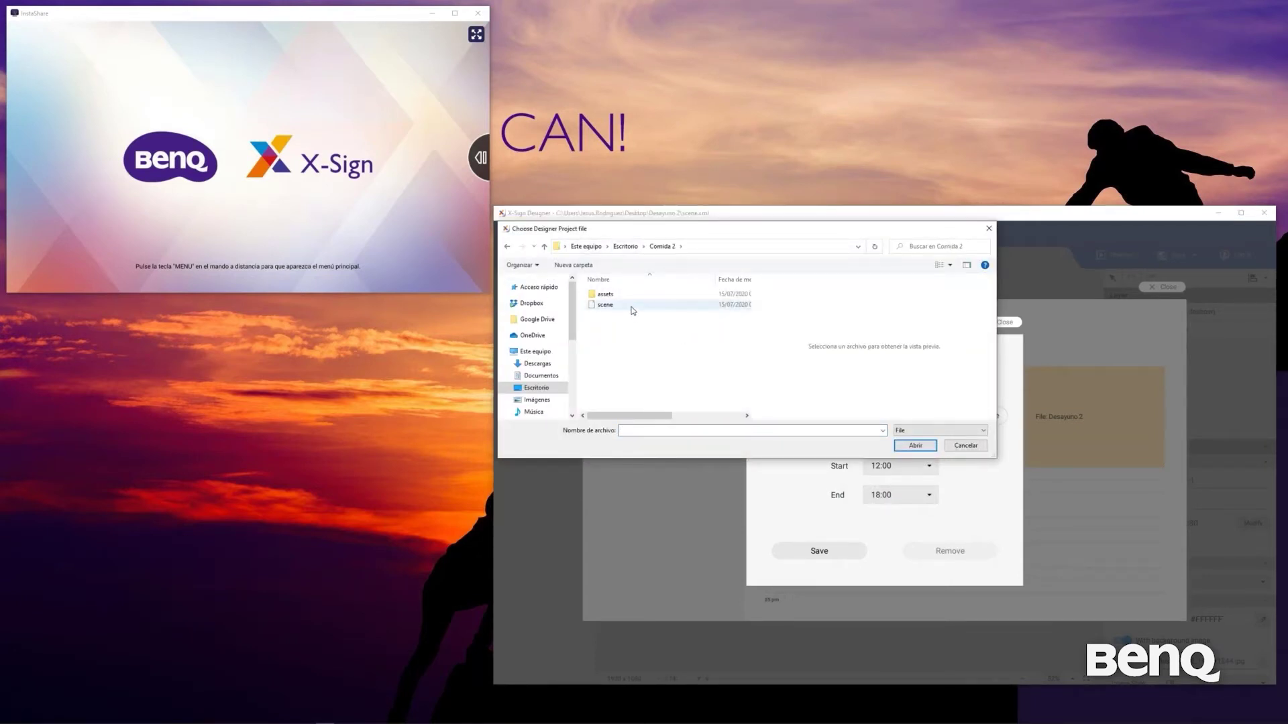
double_click(633, 311)
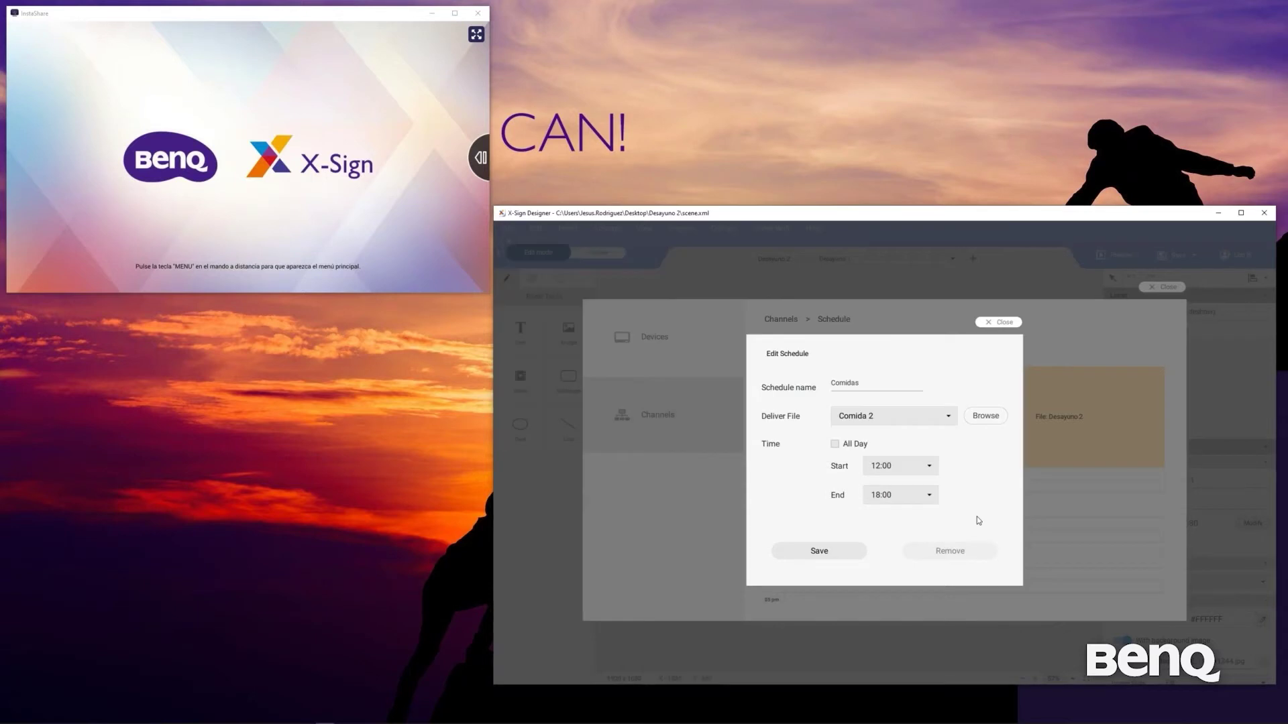
left_click(820, 551)
Add a third schedule in the 18:00 to 18:30 slot and name it Cenas
scroll(895, 545, "down", 3)
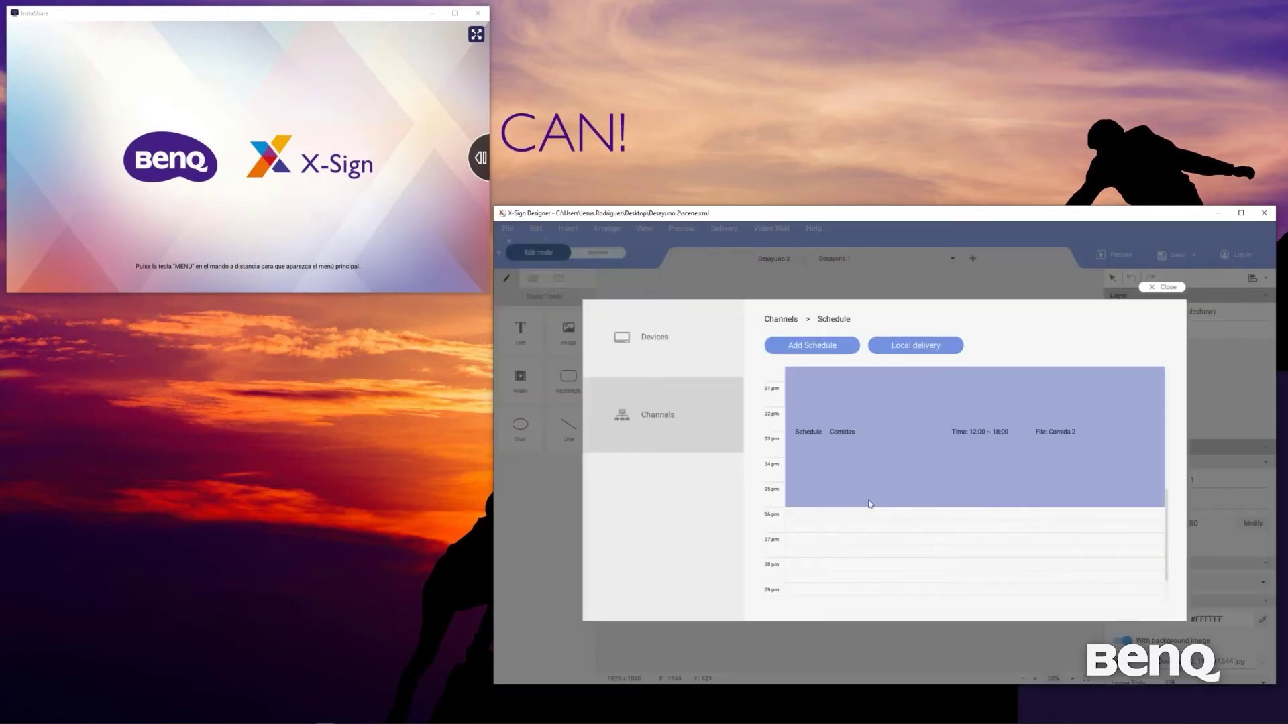
left_click(835, 517)
left_click(849, 384)
type("Cenas")
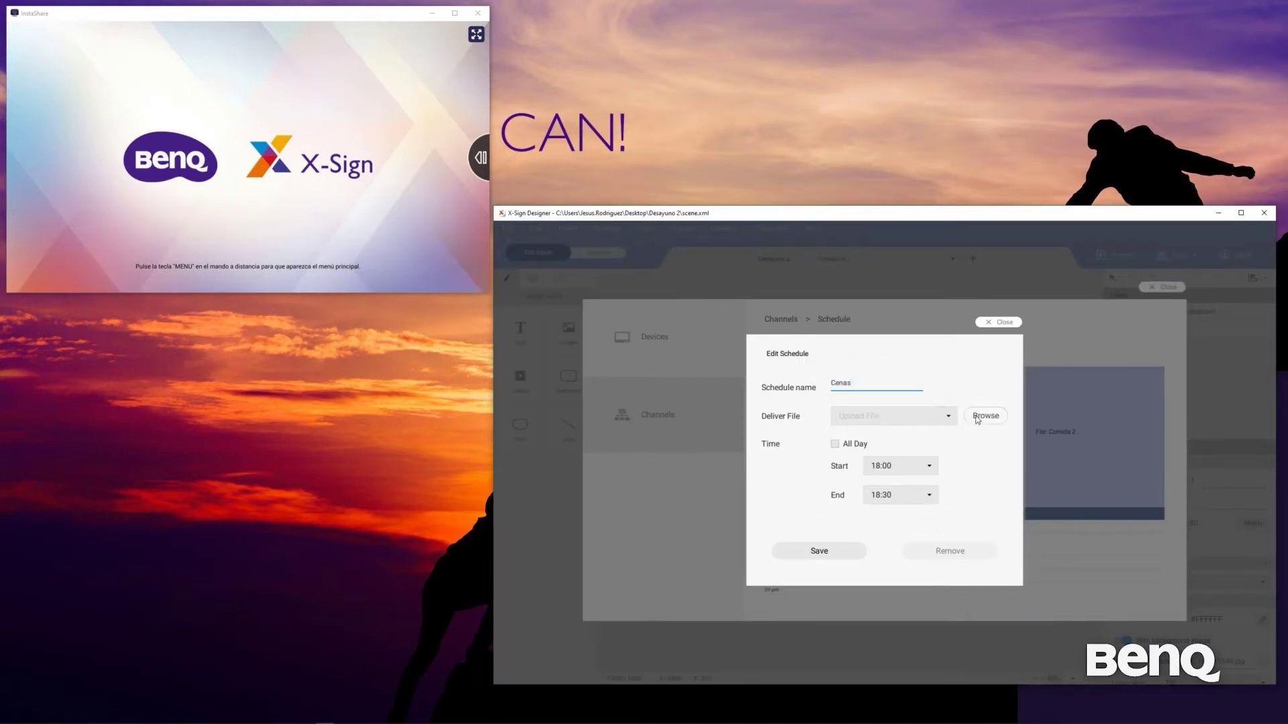
Assign the scene file from the Cena 2 folder as the deliver file of the Cenas schedule
left_click(981, 415)
left_click(622, 253)
double_click(647, 327)
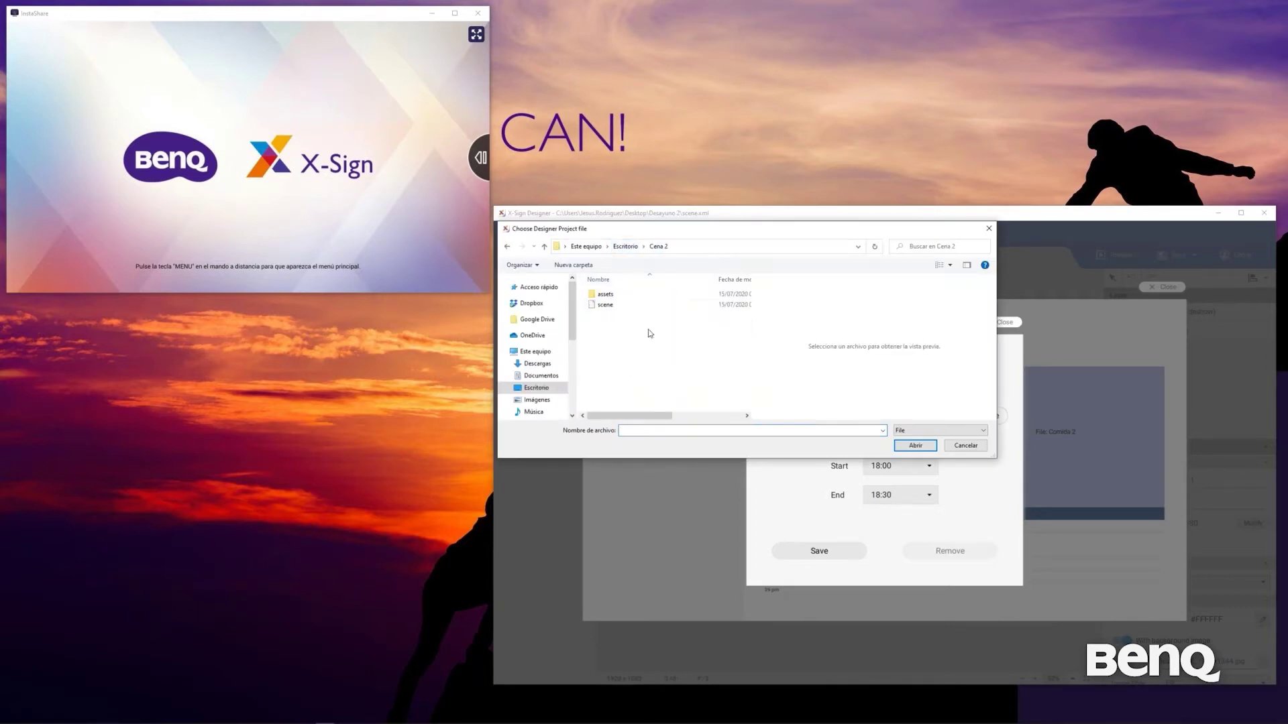
double_click(606, 305)
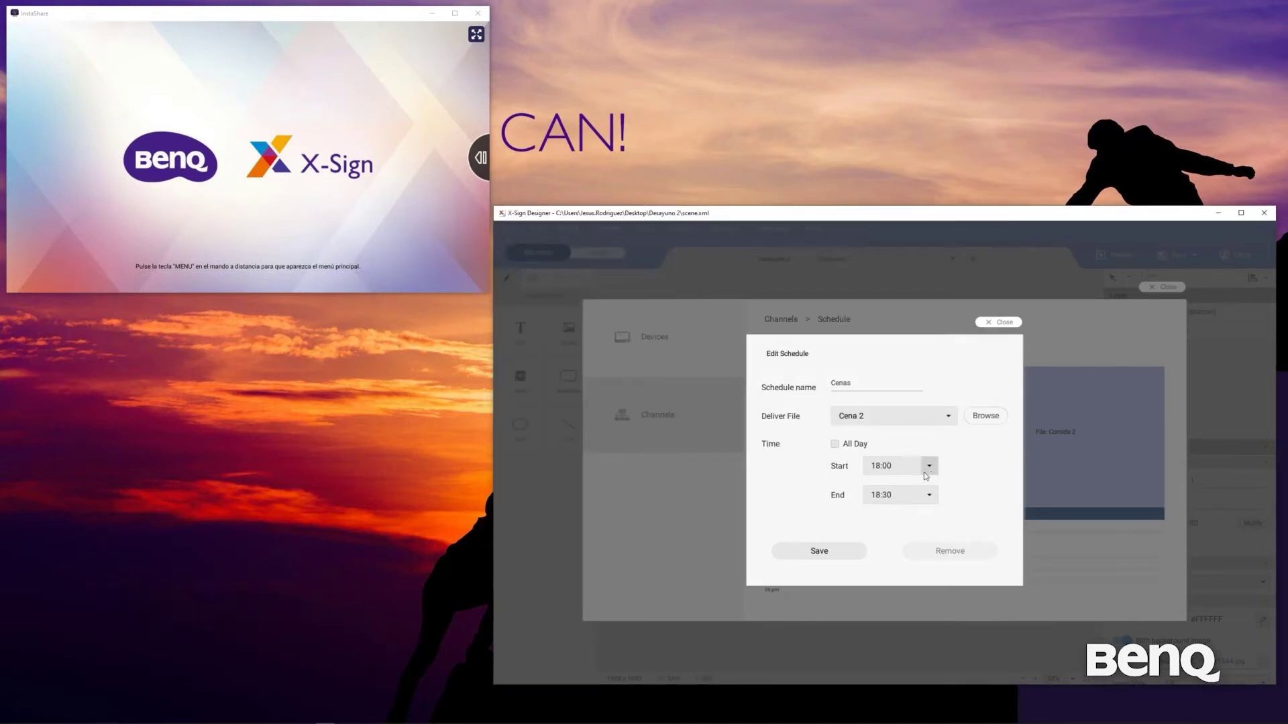
Set the Cenas schedule's end time to 22:00 and save the schedule
left_click(931, 496)
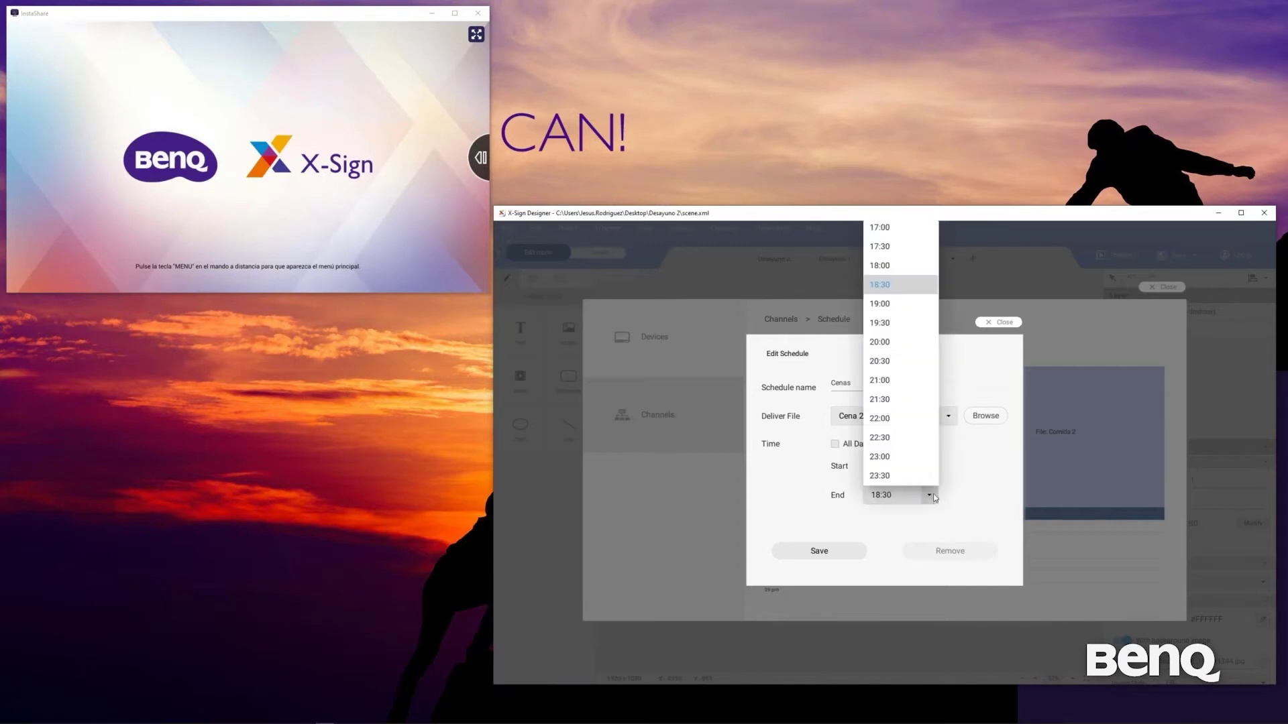
left_click(903, 422)
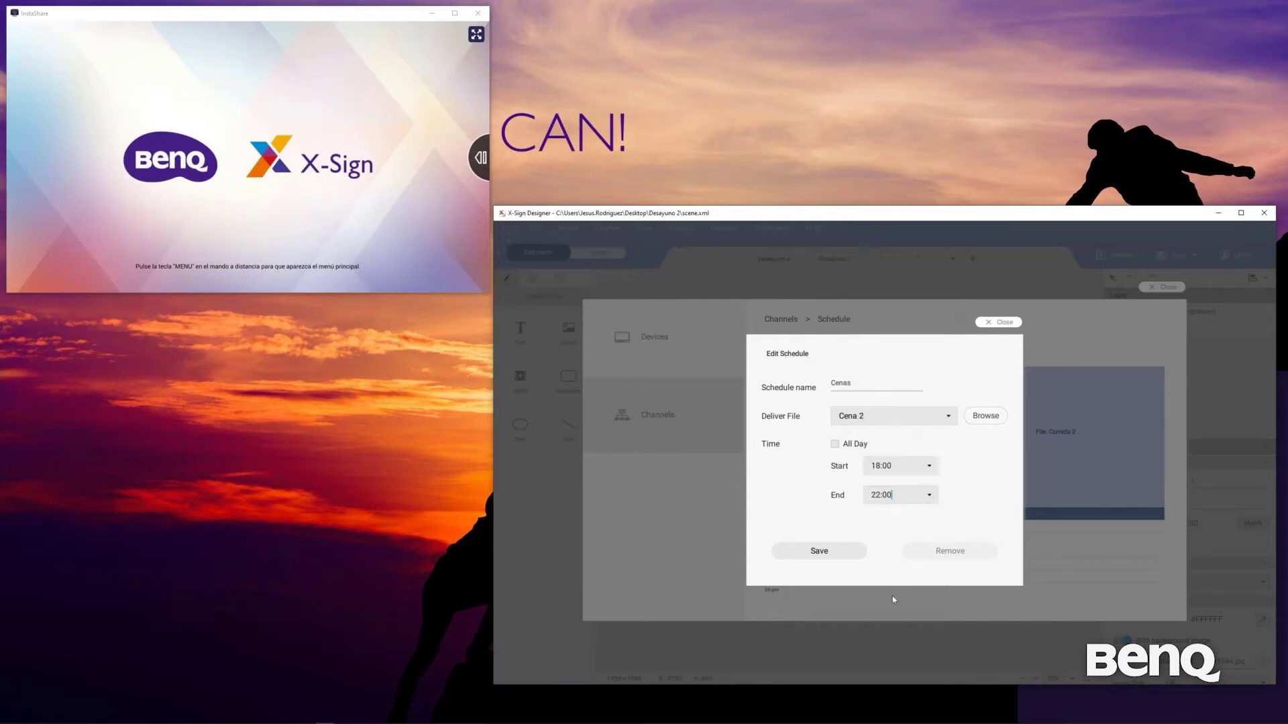
left_click(826, 549)
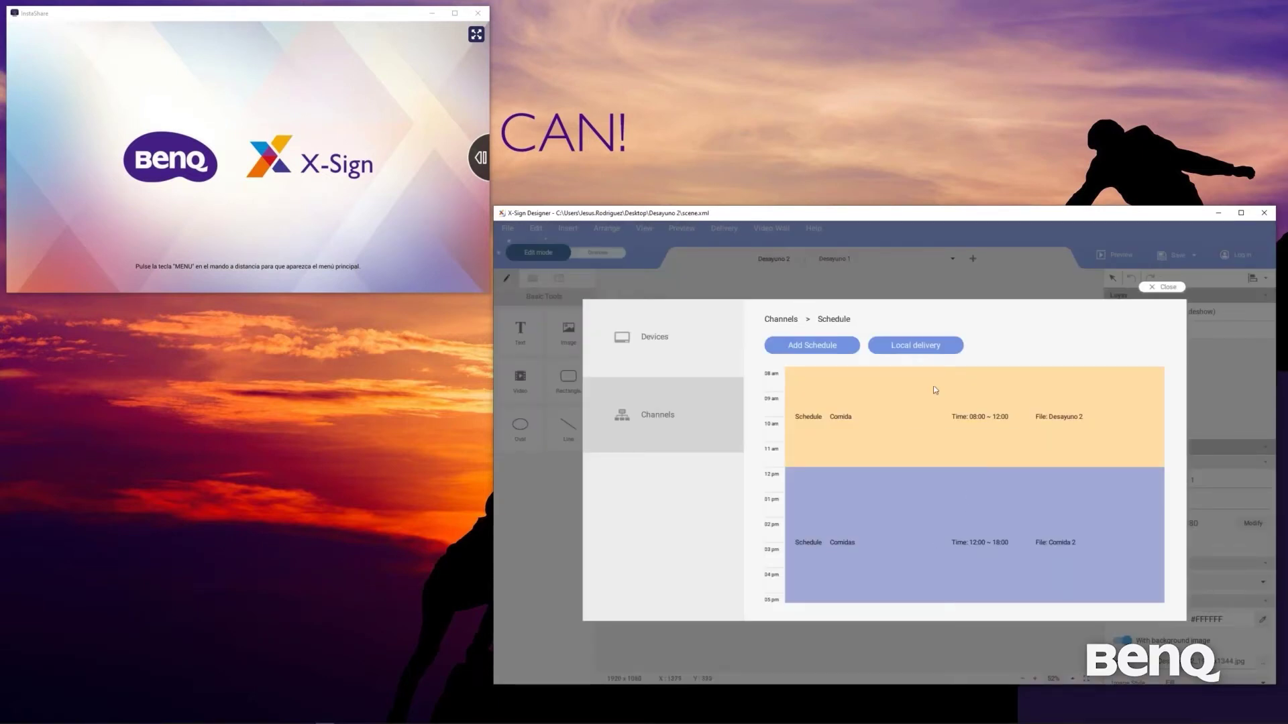
Deliver the channel's schedules locally to the BenQ ST550K with Require embedded fonts selected, and finish the delivery
left_click(922, 349)
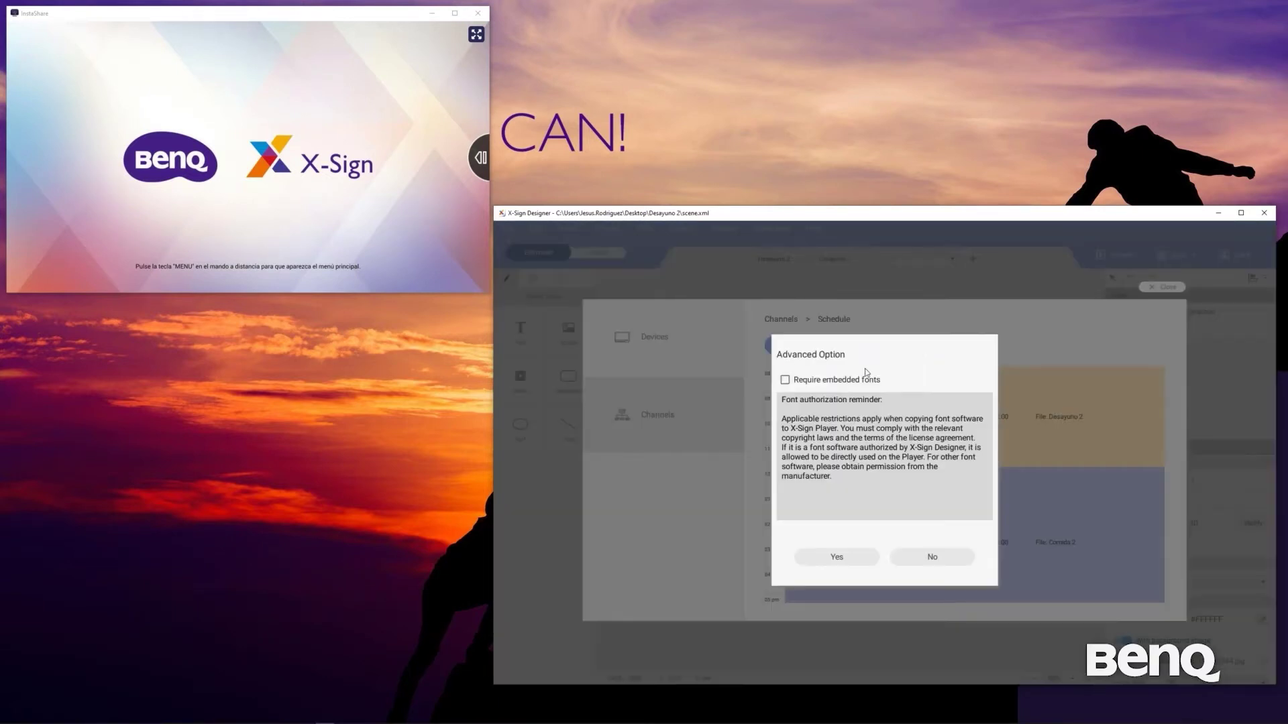
left_click(823, 383)
left_click(848, 557)
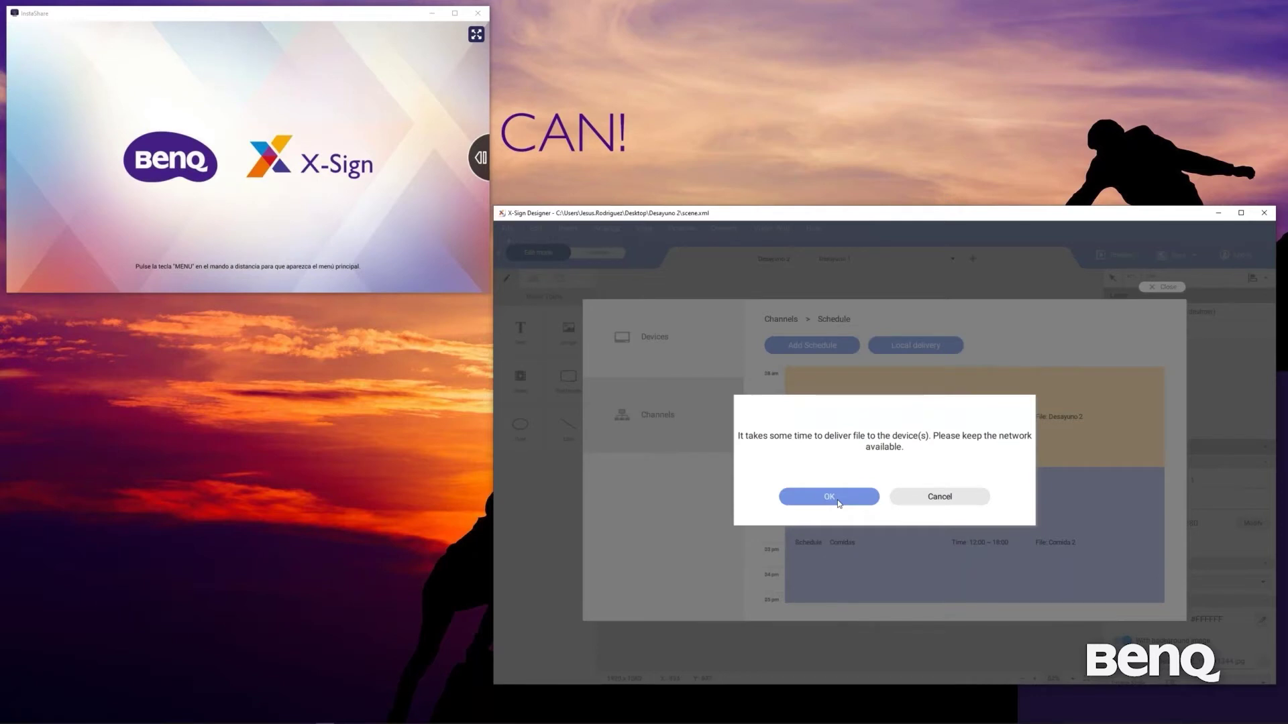
left_click(838, 501)
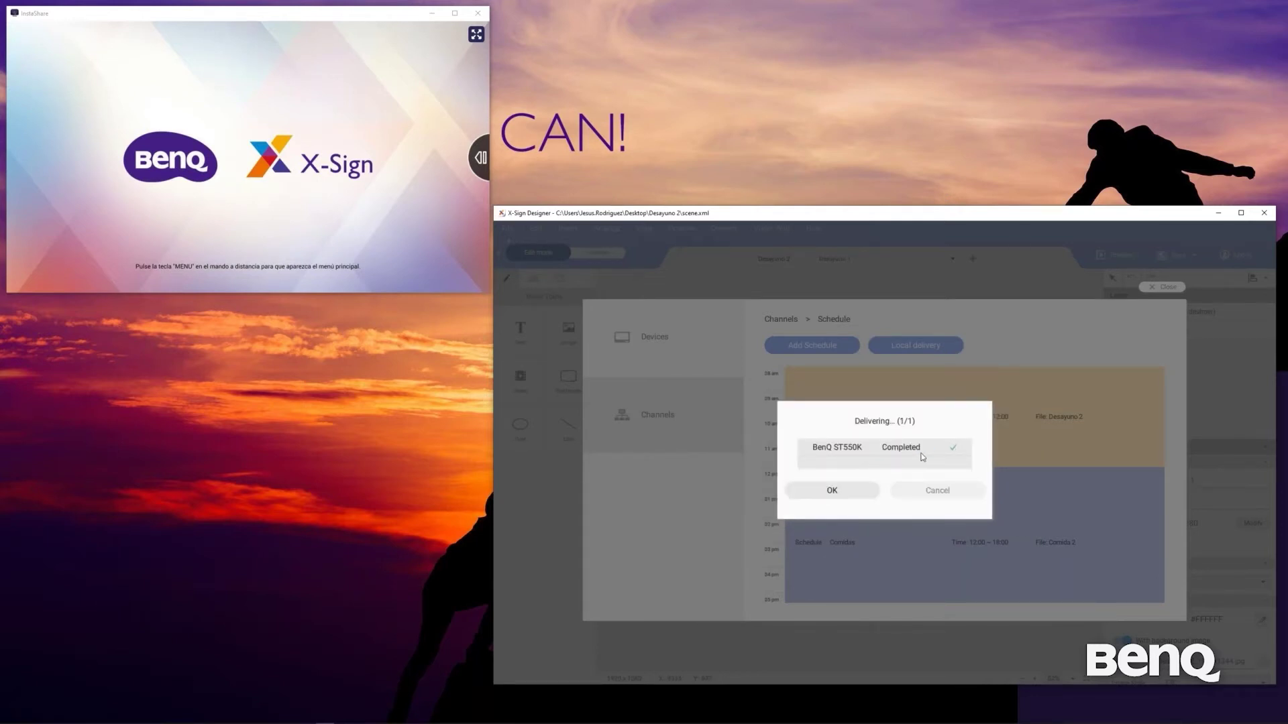
left_click(854, 492)
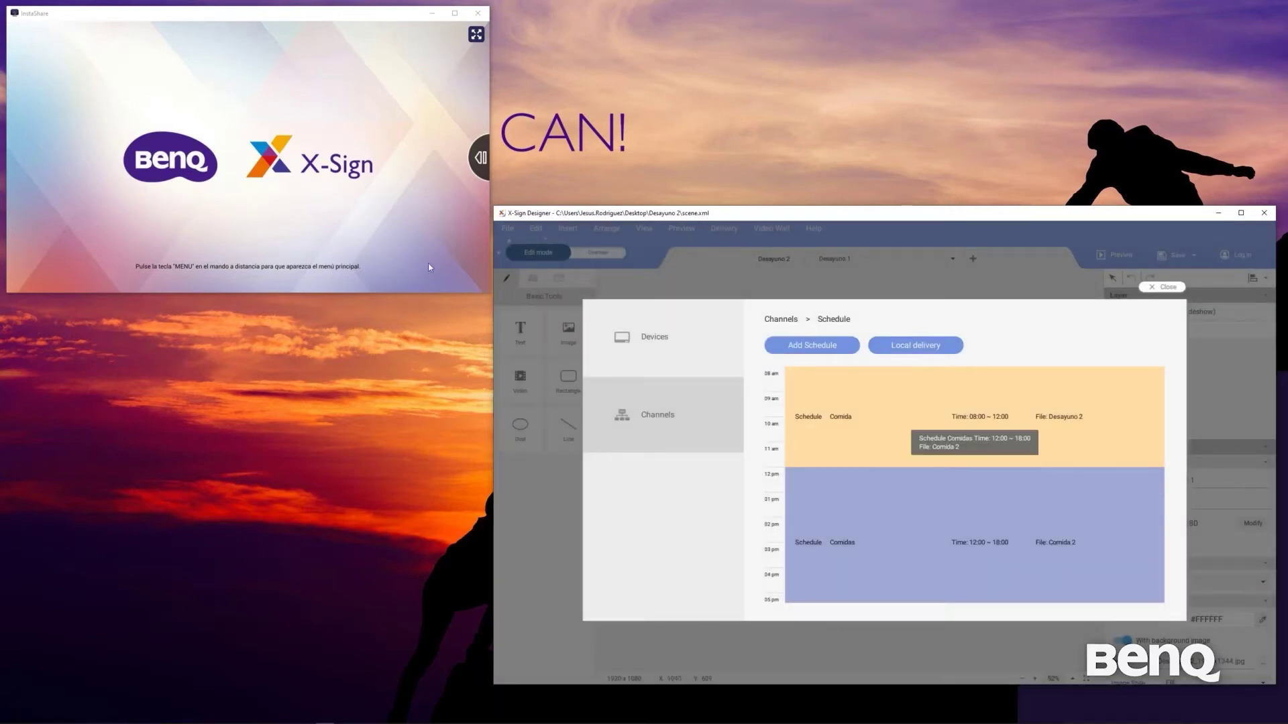
left_click(382, 249)
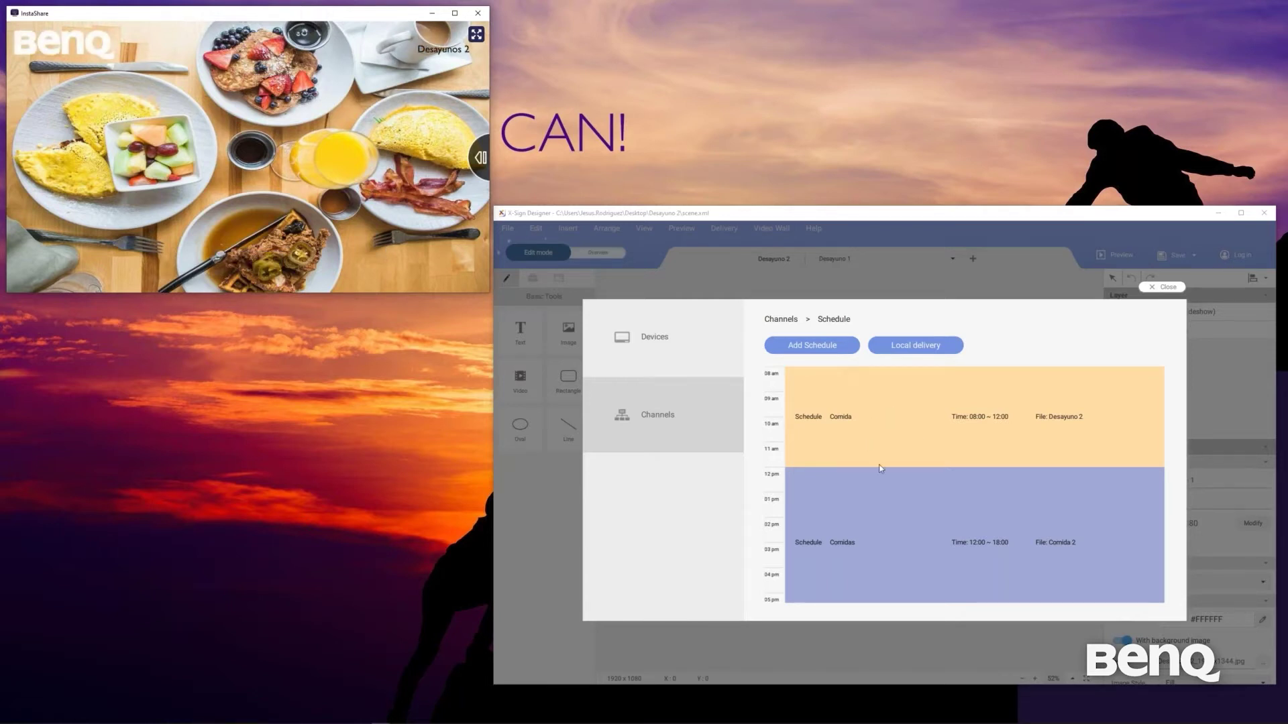
Review the schedule timeline and the Comida schedule's end-time options, and close the local delivery window without changing anything
scroll(862, 473, "up", 1)
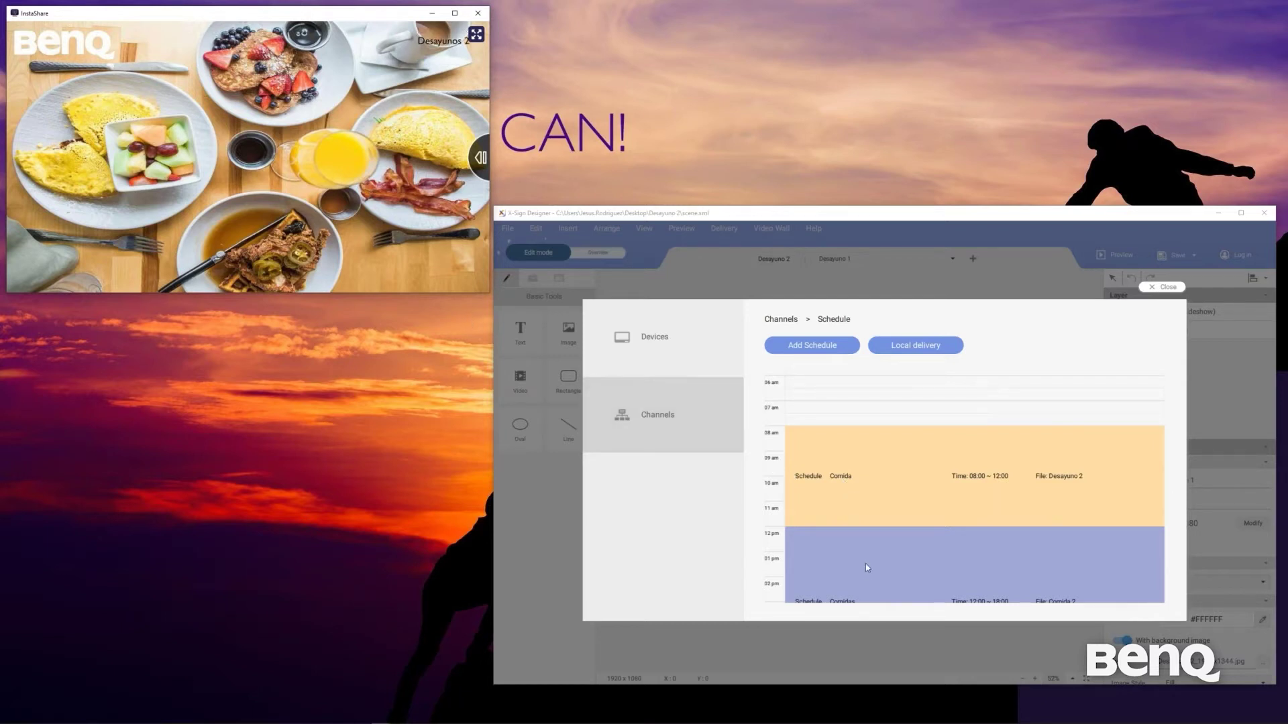
scroll(855, 496, "down", 1)
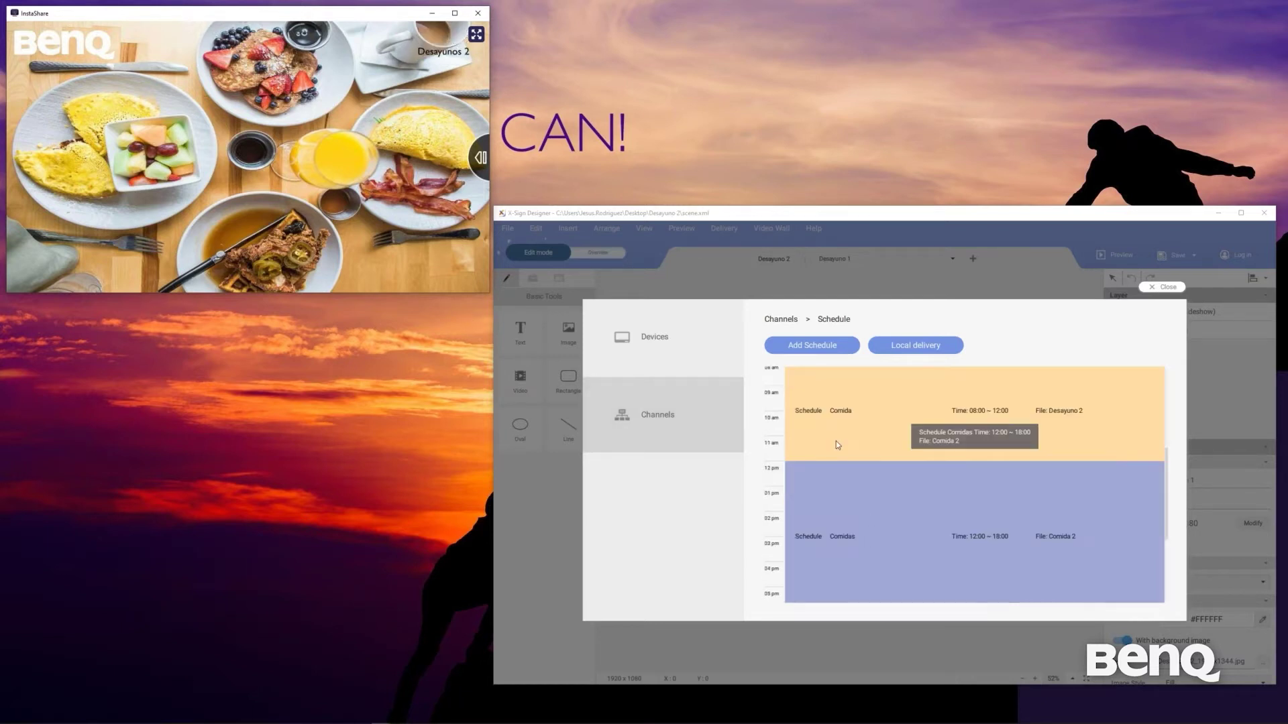
left_click(887, 441)
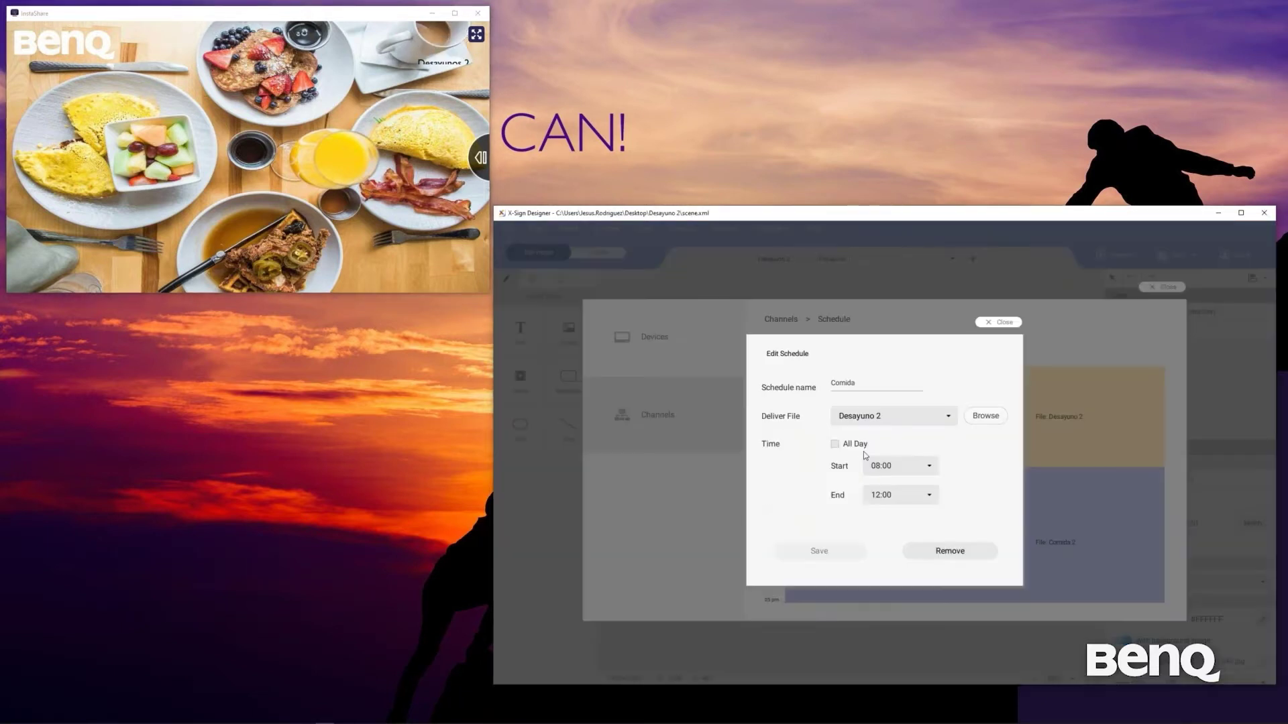
left_click(930, 496)
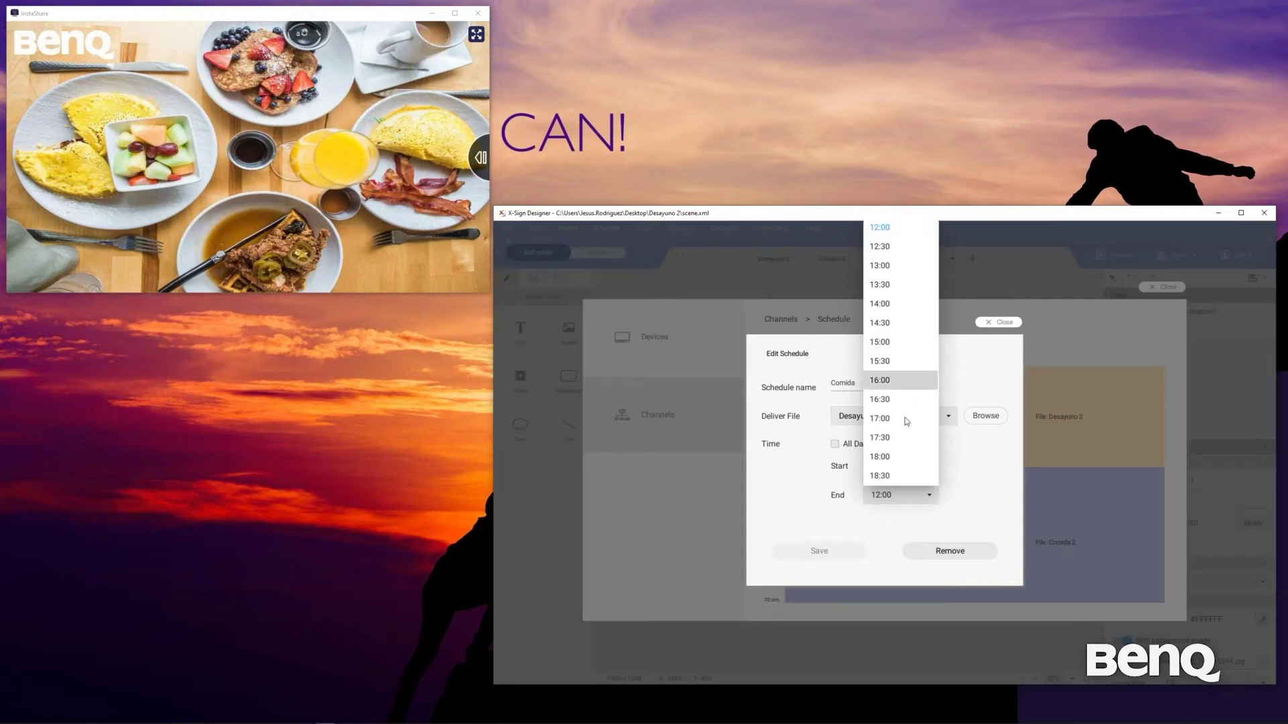
left_click(957, 506)
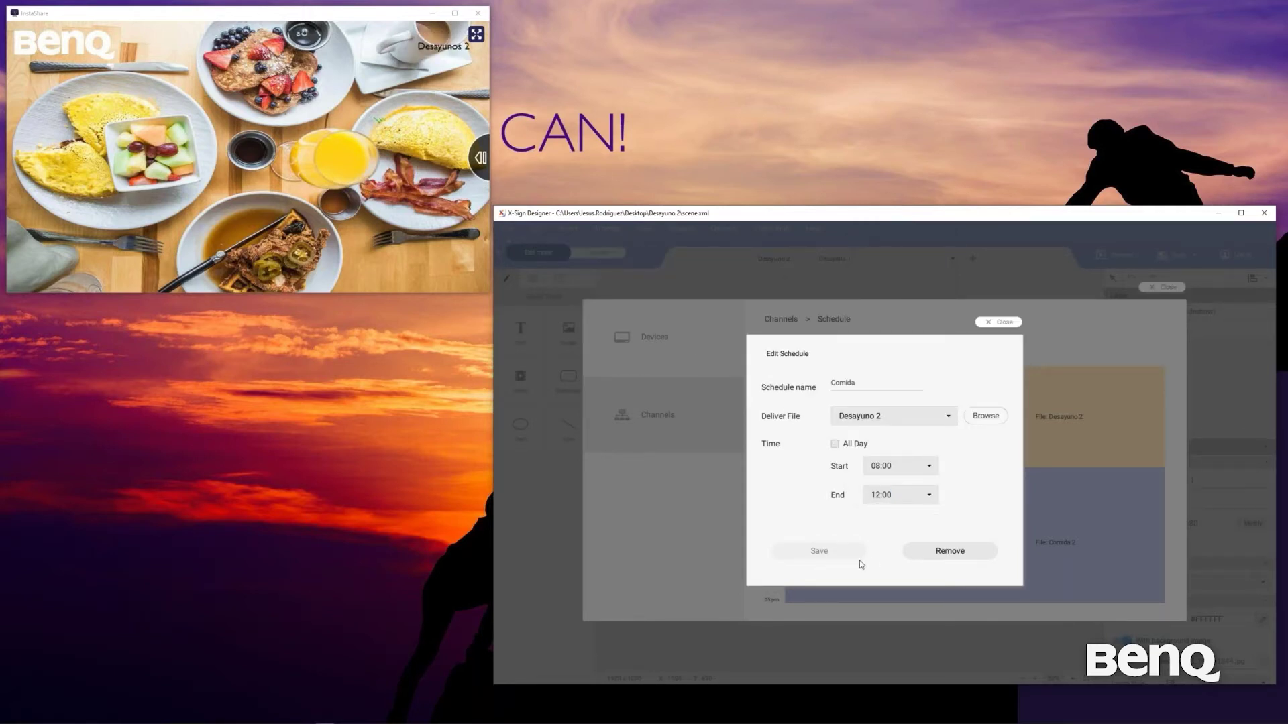
left_click(1009, 323)
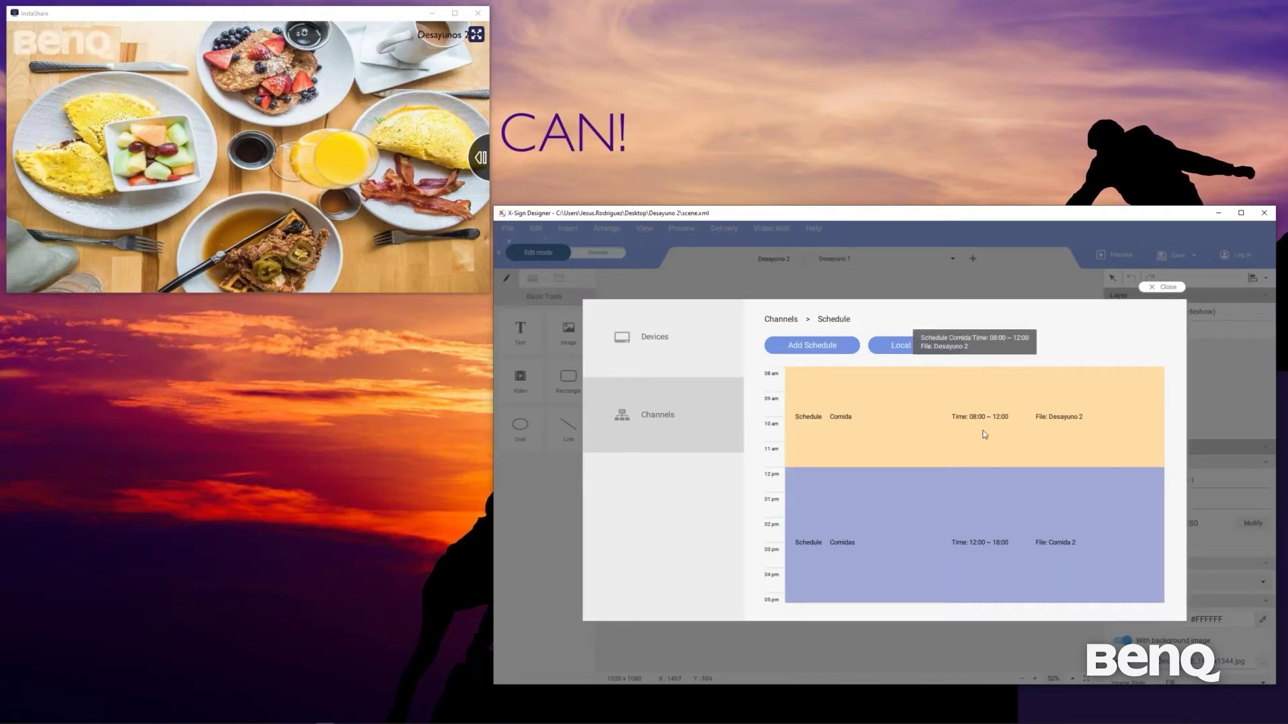
left_click(1151, 291)
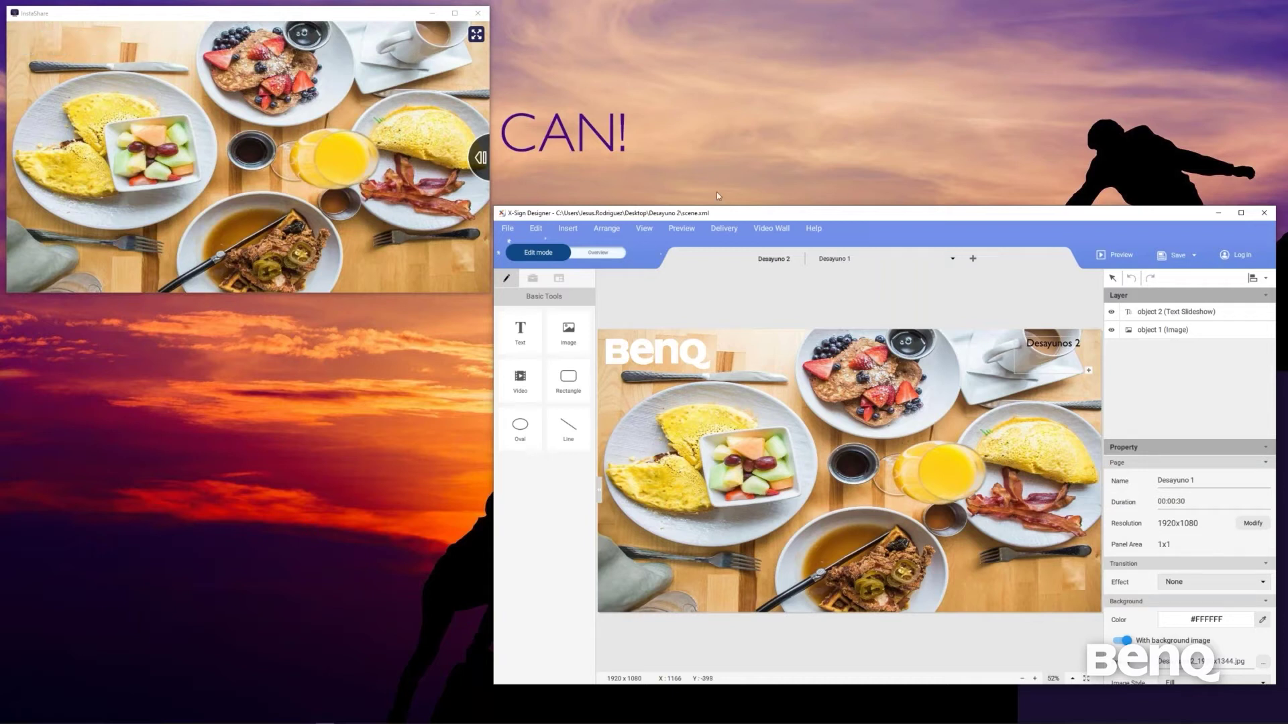
left_click(724, 228)
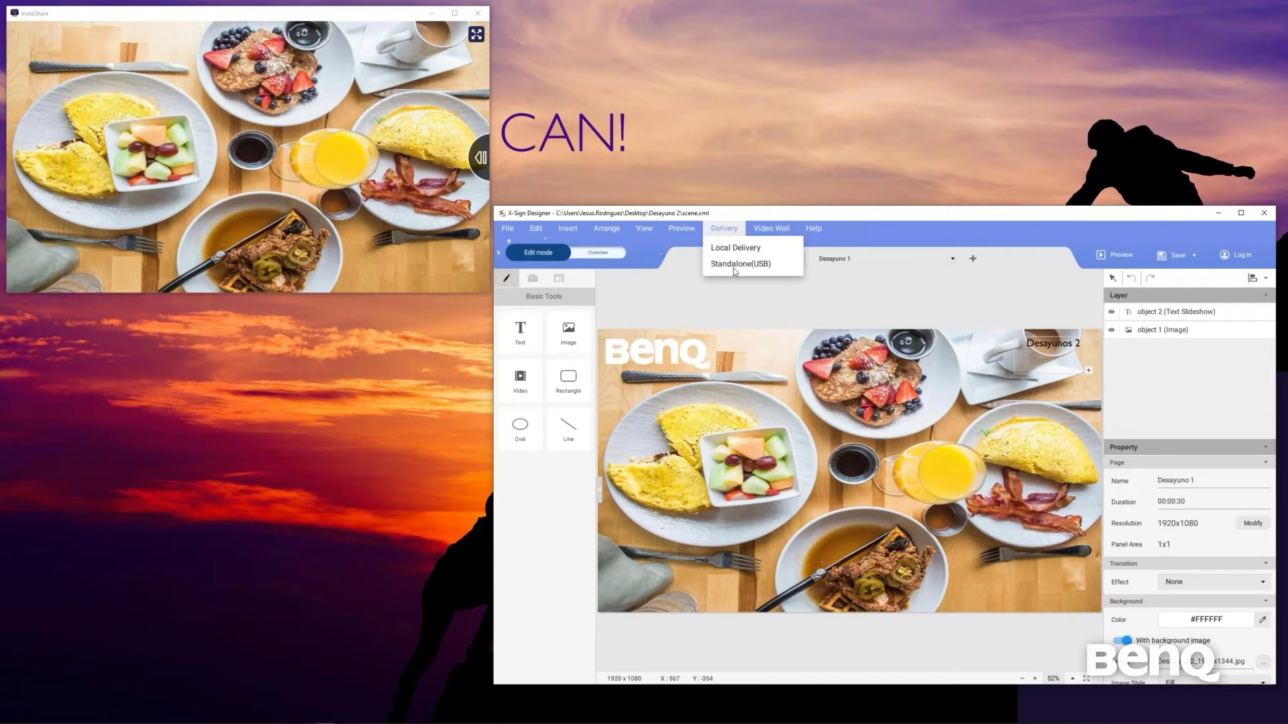
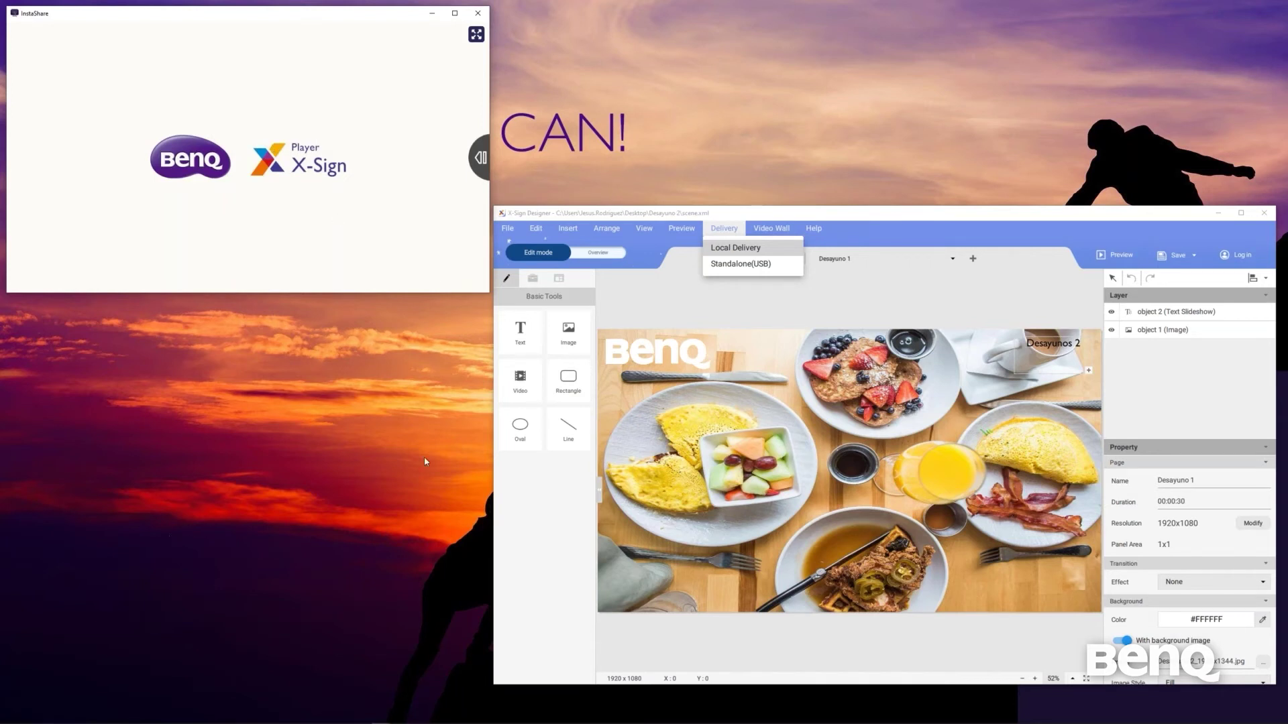
left_click(766, 264)
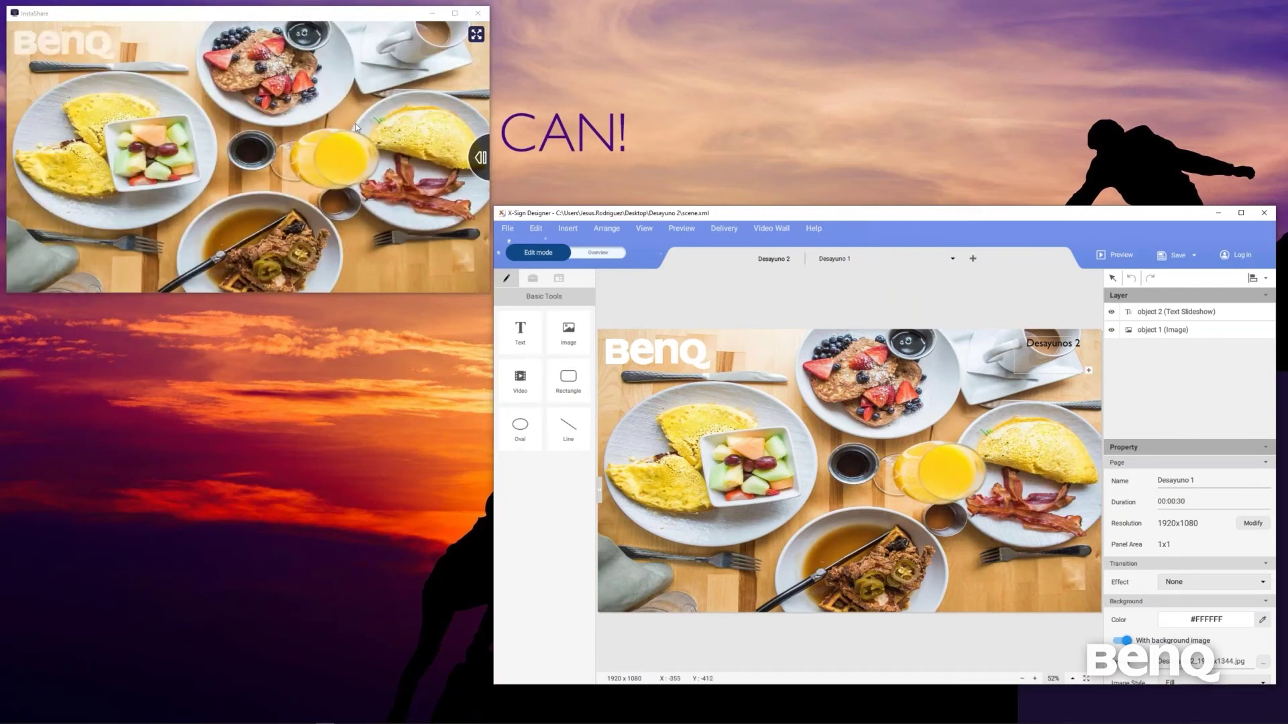
left_click_drag(310, 20, 340, 38)
left_click(741, 245)
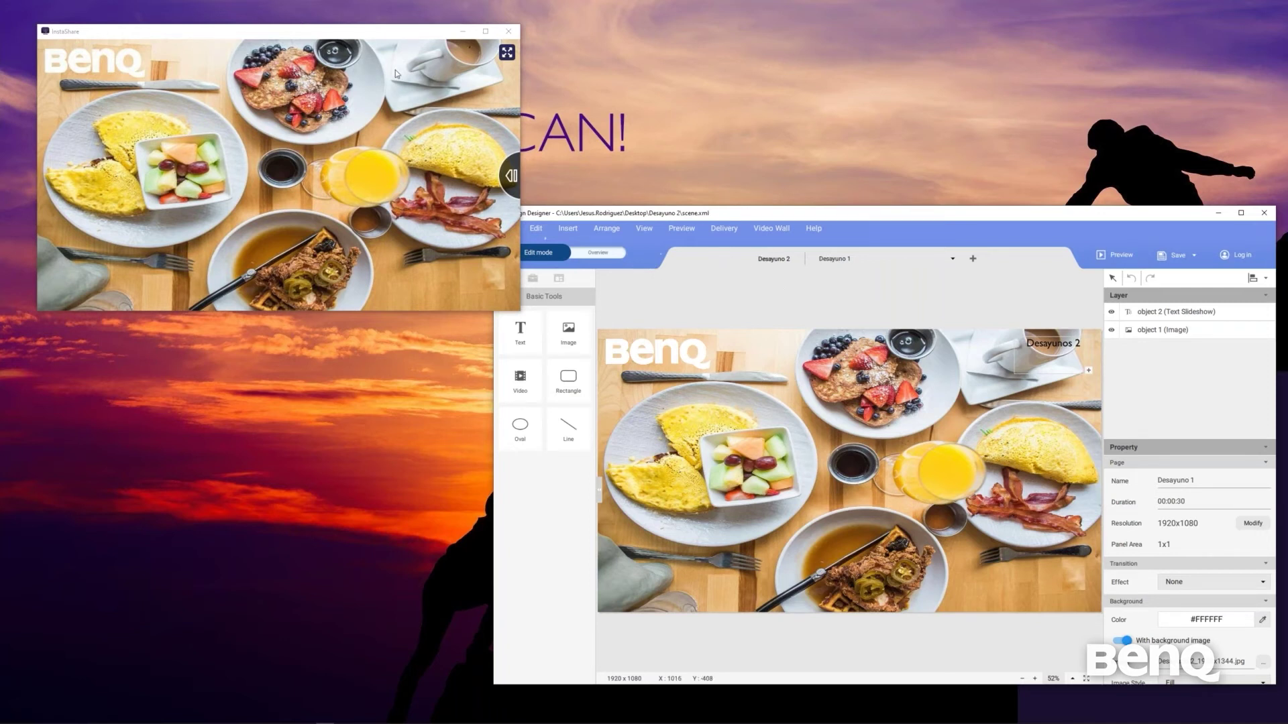
left_click_drag(376, 41, 350, 23)
left_click(681, 216)
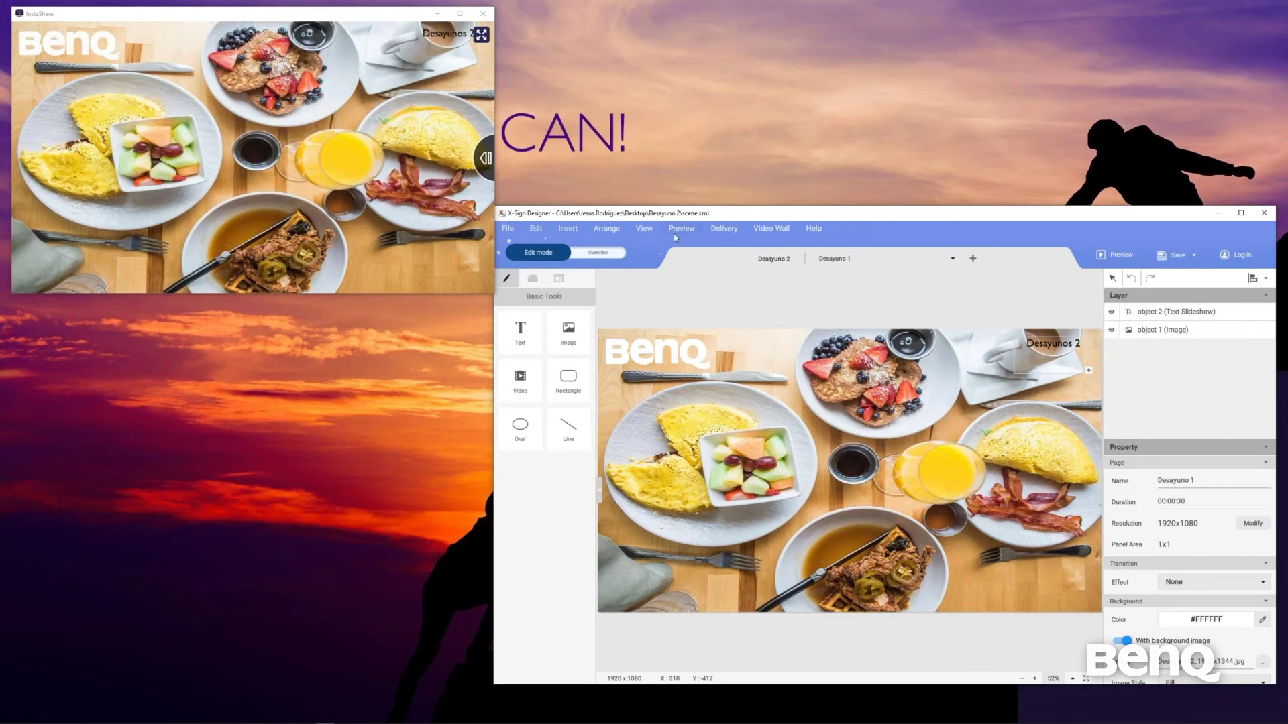
left_click(507, 228)
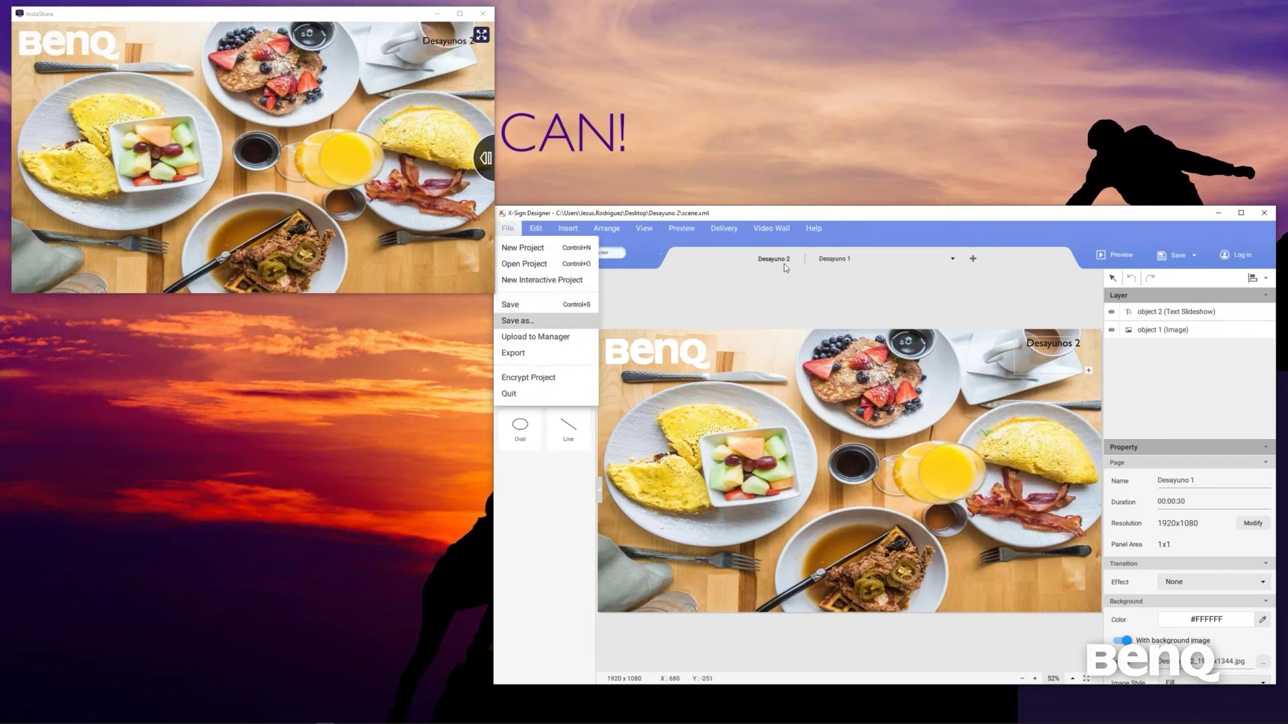
left_click(742, 300)
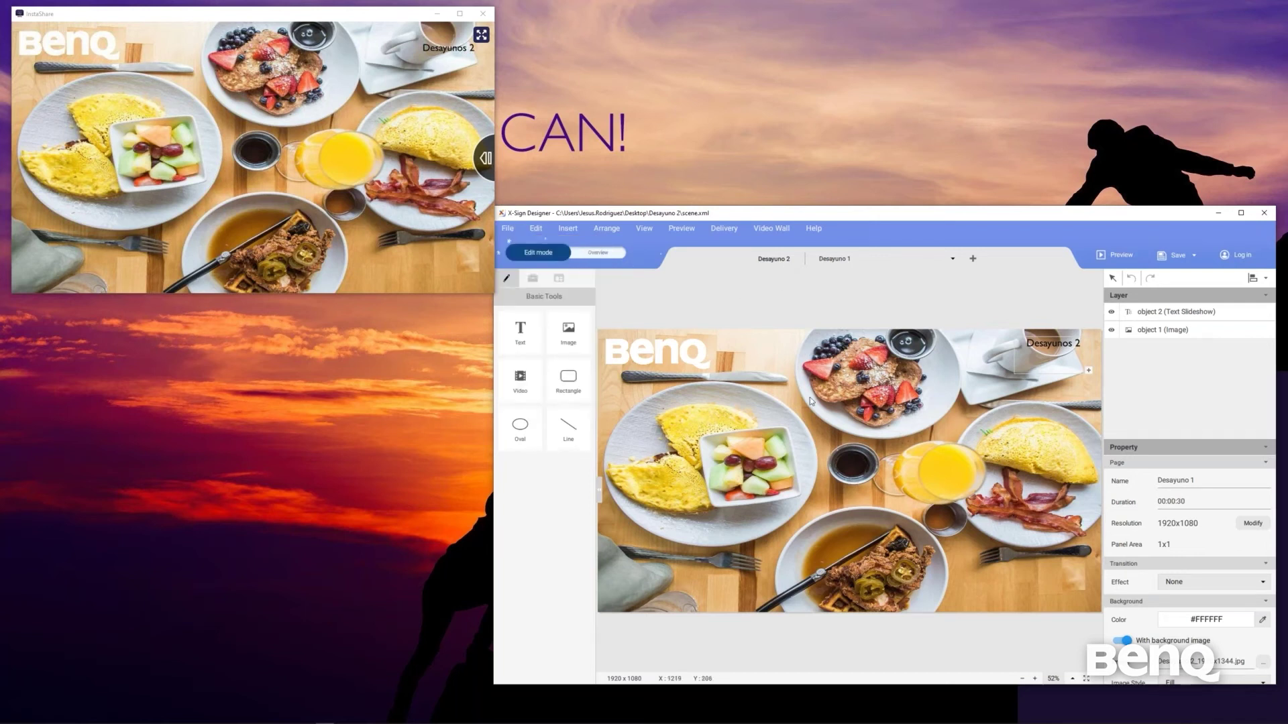
Open the channel list in Local Delivery and delete the BQmx_Office channel
left_click(731, 230)
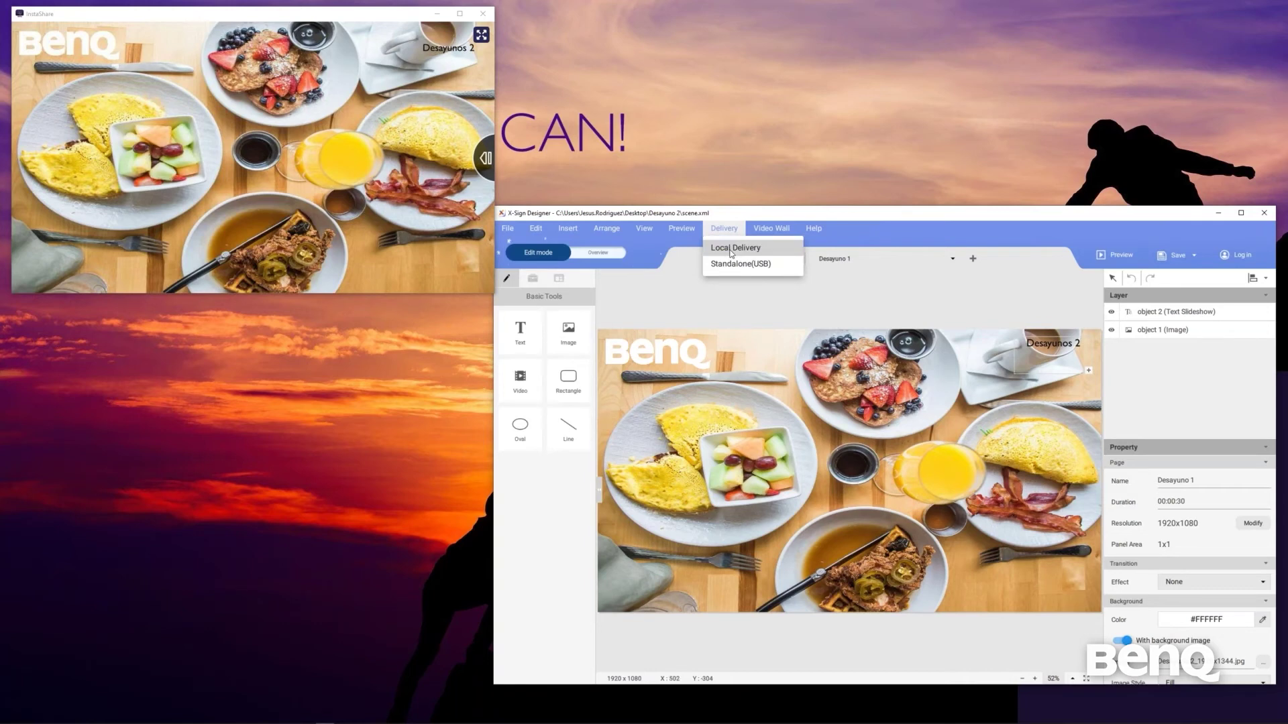
left_click(731, 250)
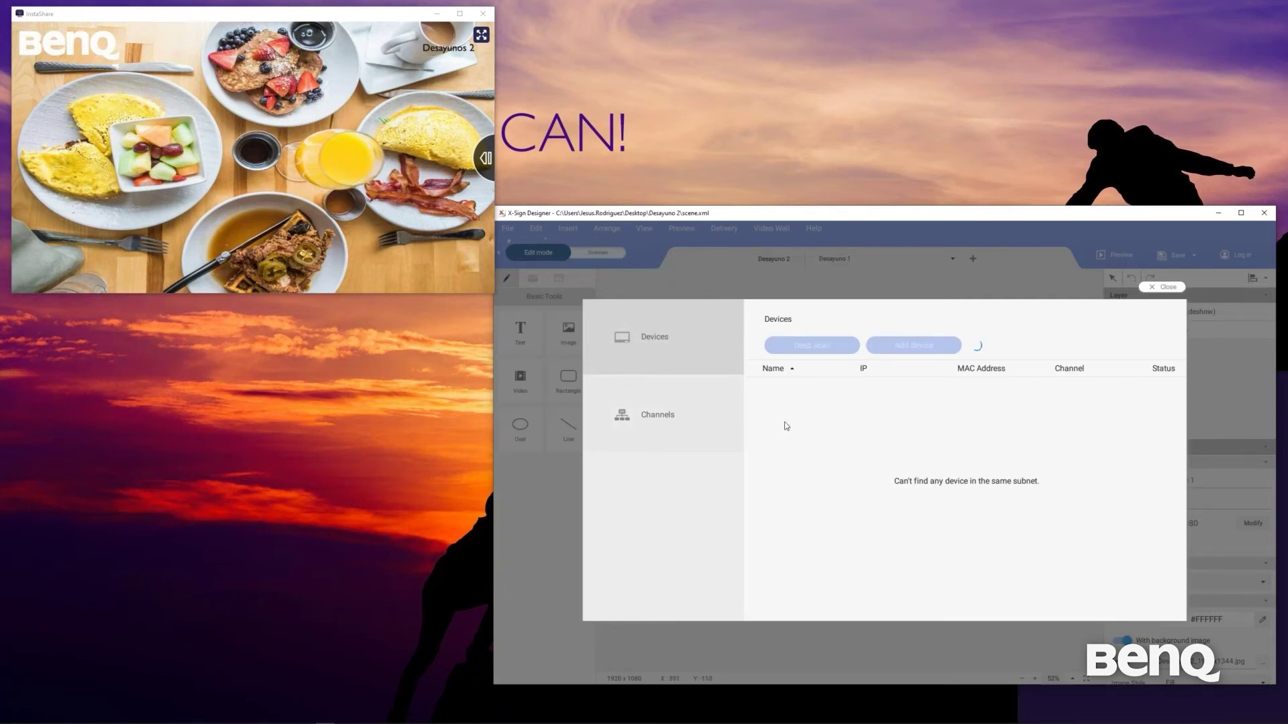
left_click(699, 425)
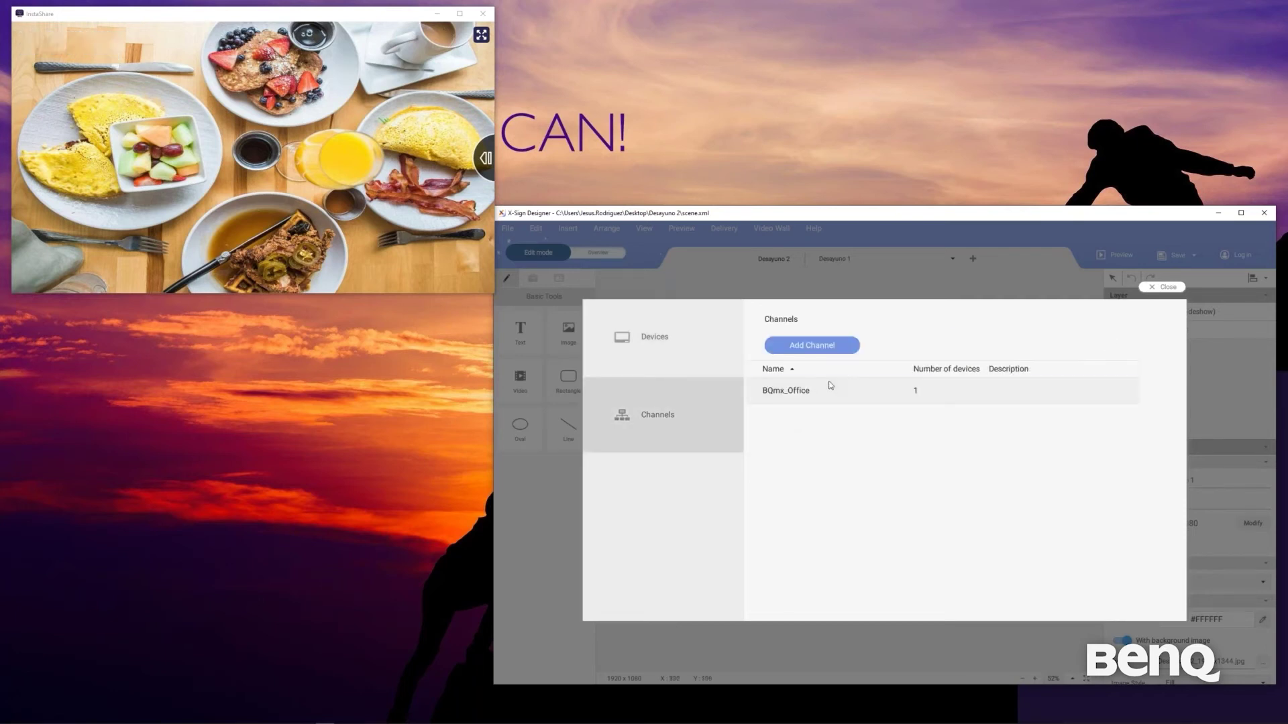
left_click(831, 386)
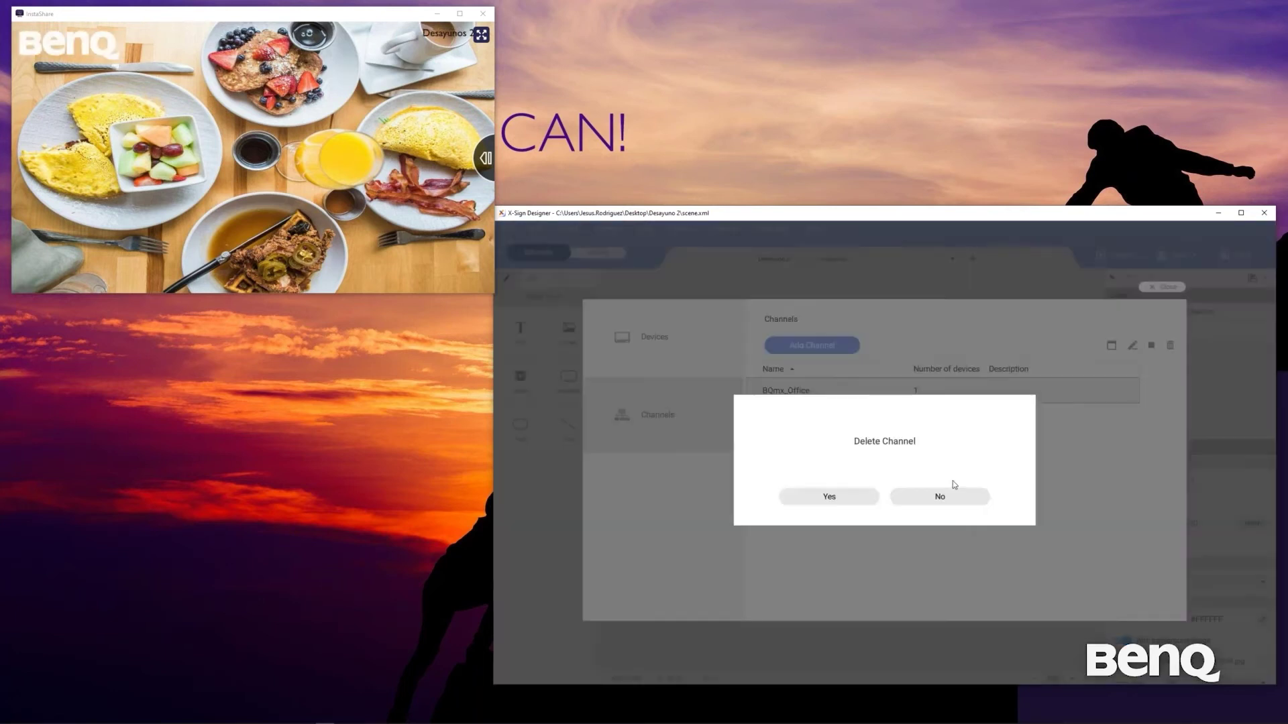
left_click(951, 491)
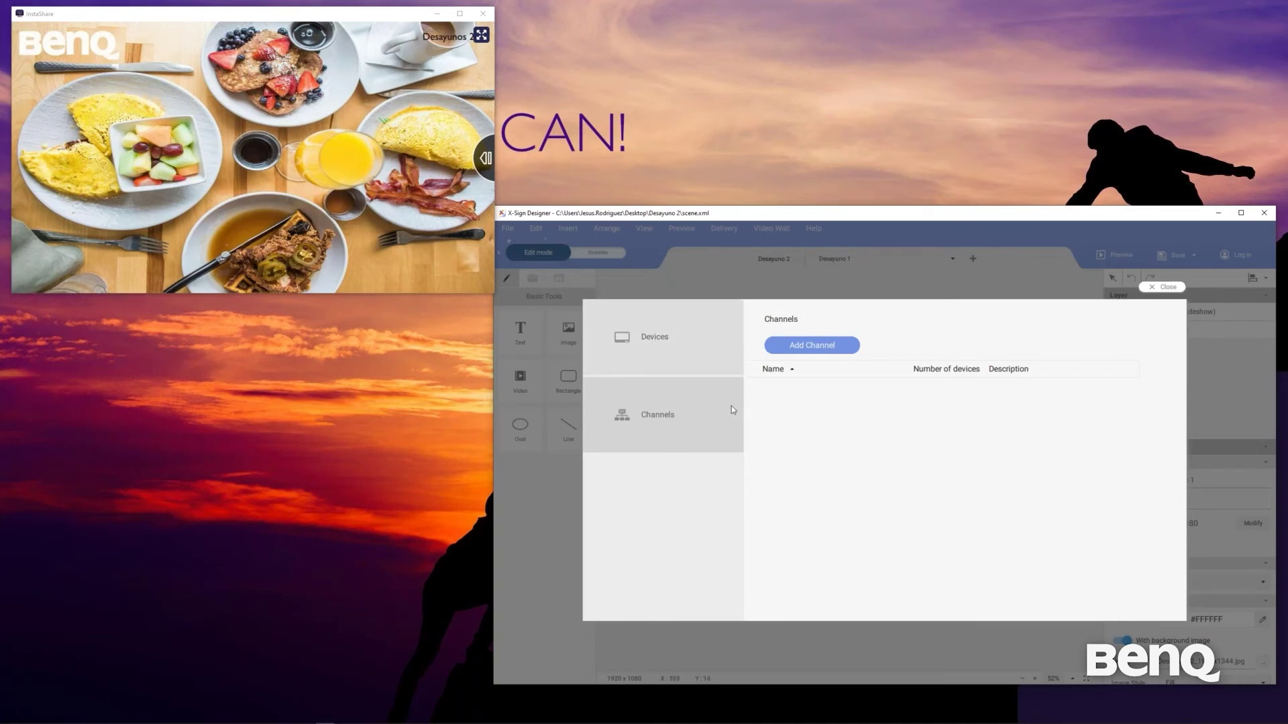
Check the device list for local delivery and start a new channel named BQmx Office
left_click(711, 356)
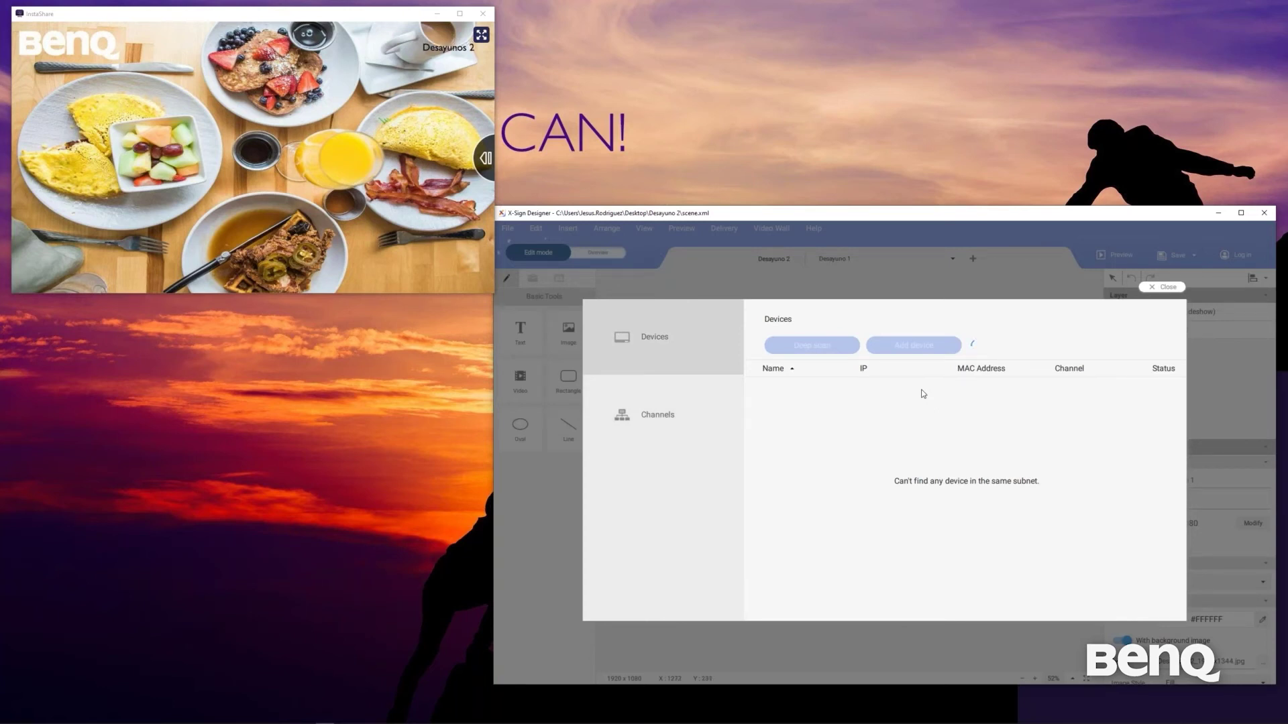
left_click(656, 429)
type("BQ")
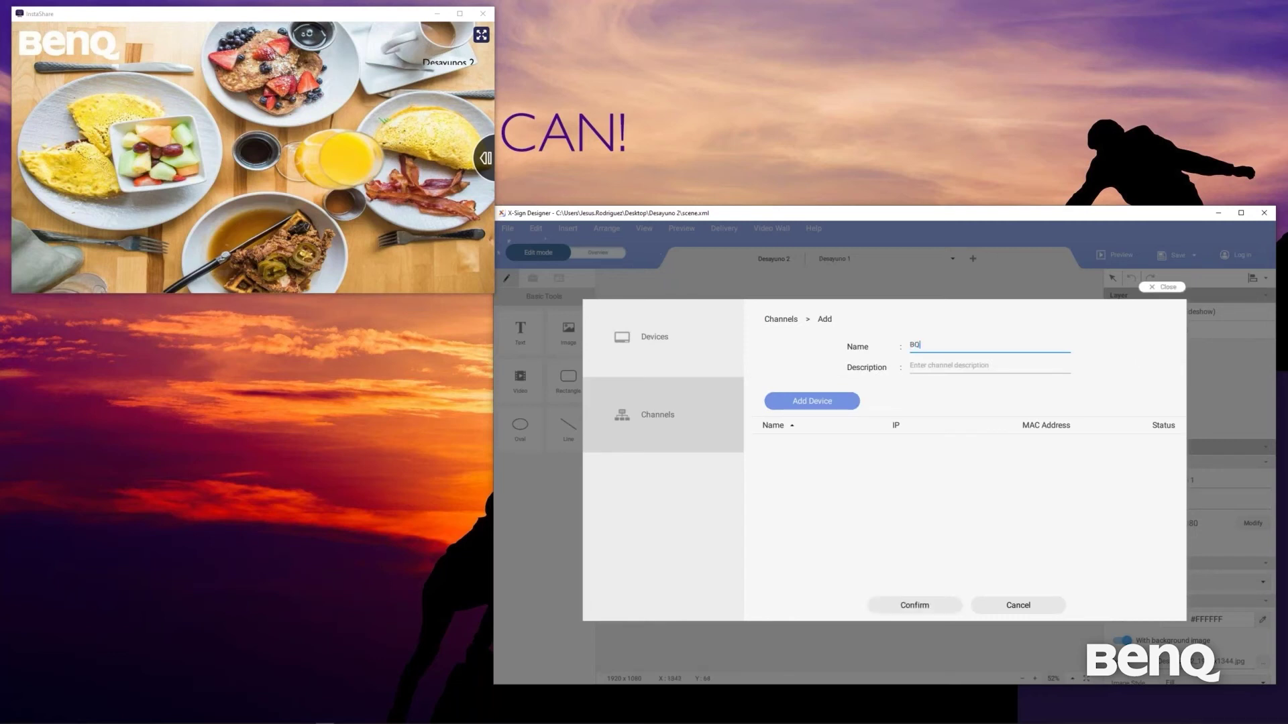
type("mx Office")
Add the BenQ ST550K device to the BQmx Office channel and confirm the channel's creation
left_click(849, 404)
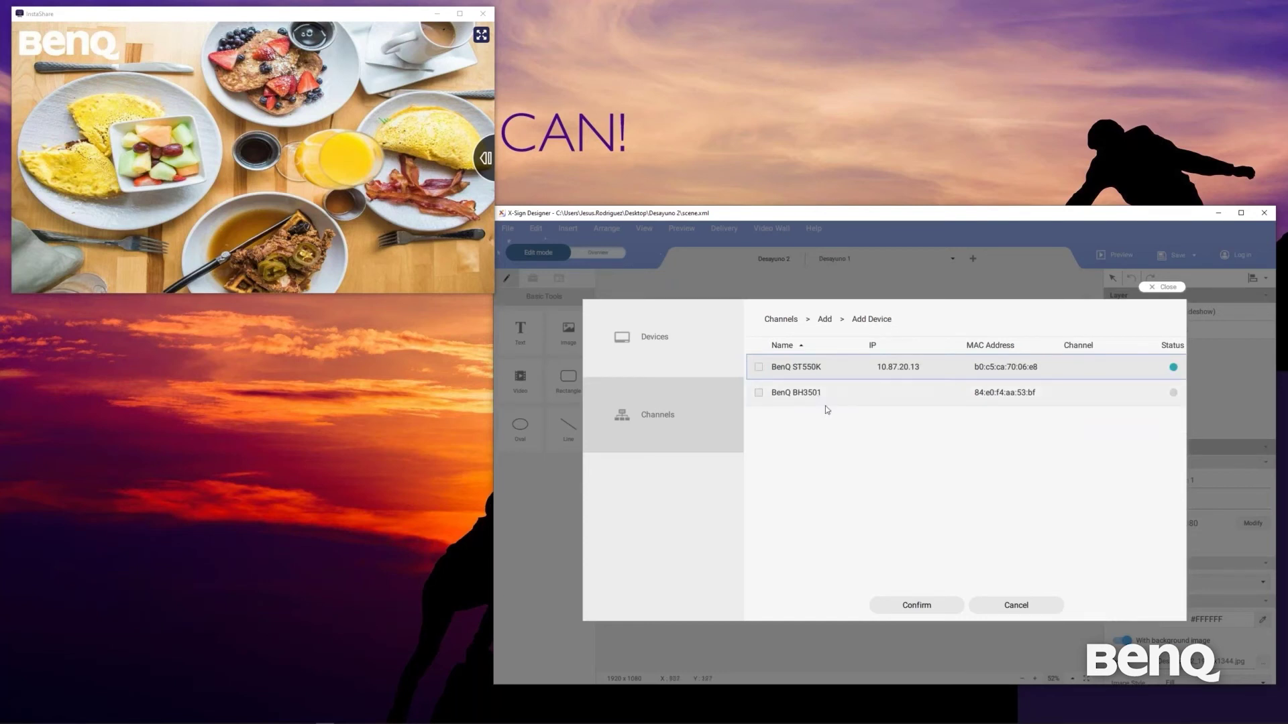
left_click(758, 369)
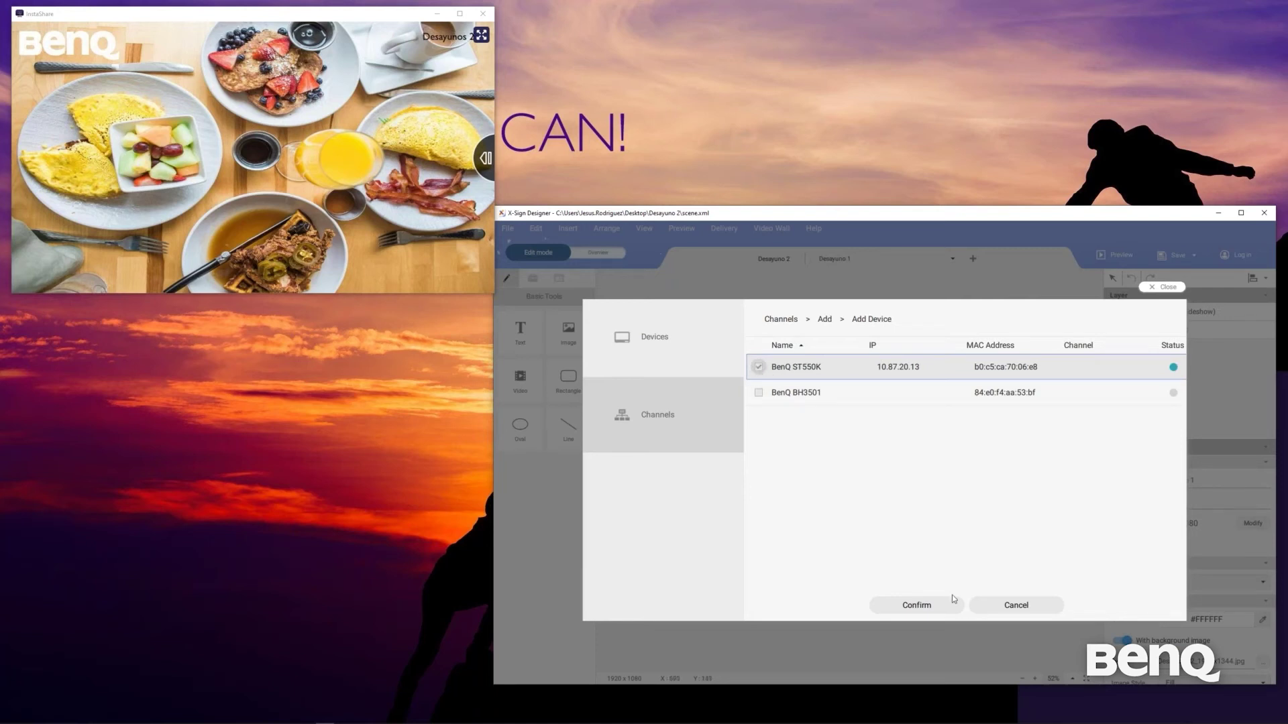
left_click(919, 609)
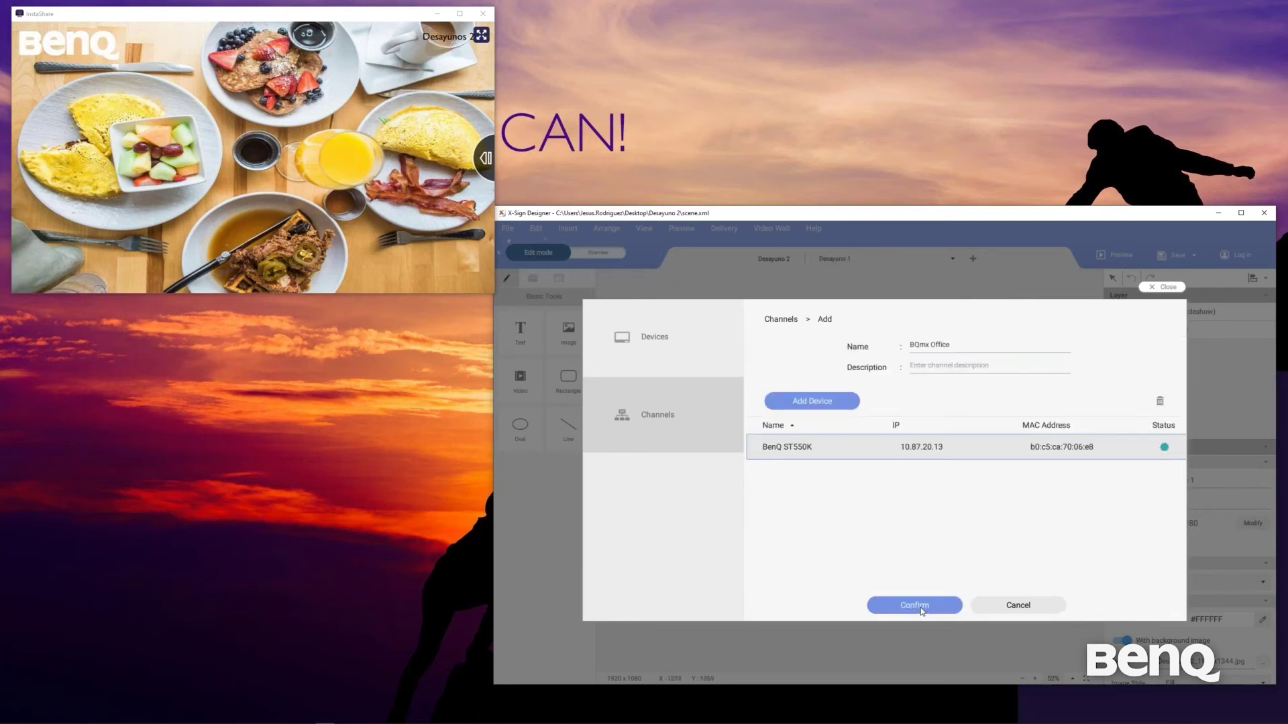
left_click(921, 606)
left_click(899, 499)
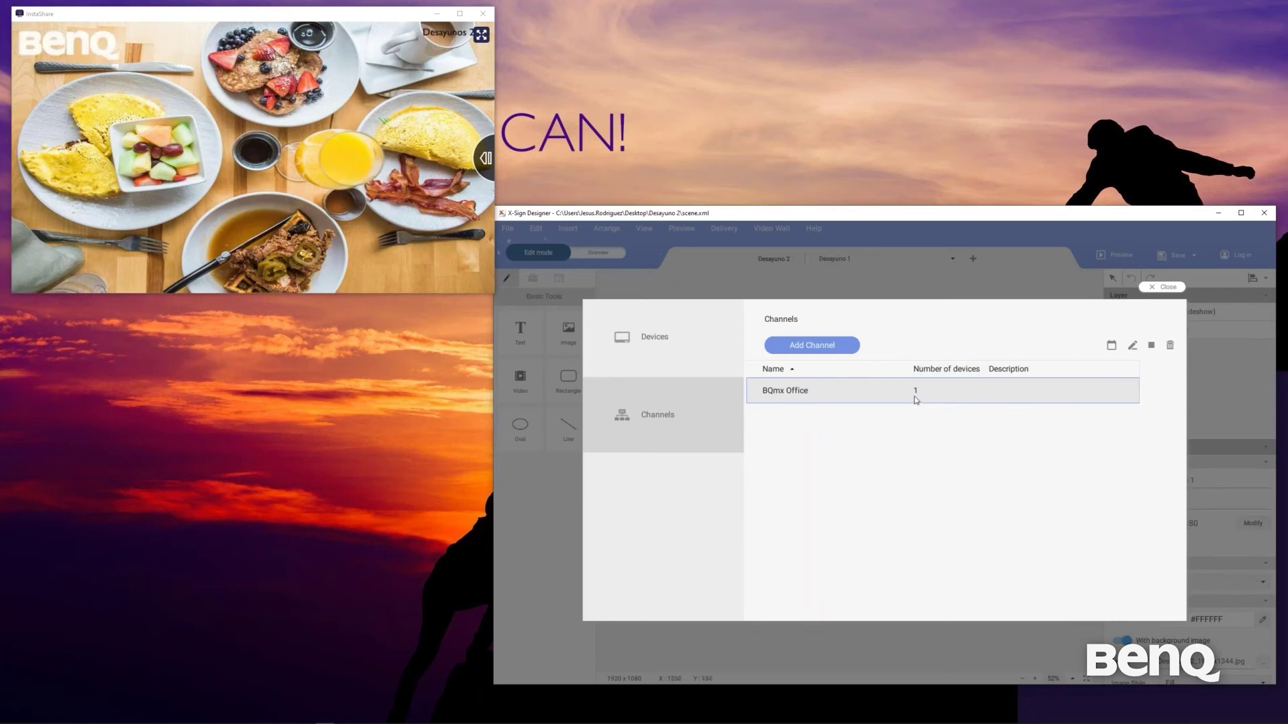
Open the BQmx Office channel's schedule and add a schedule named Desayunos that delivers the Desayuno 2 file
left_click(1113, 347)
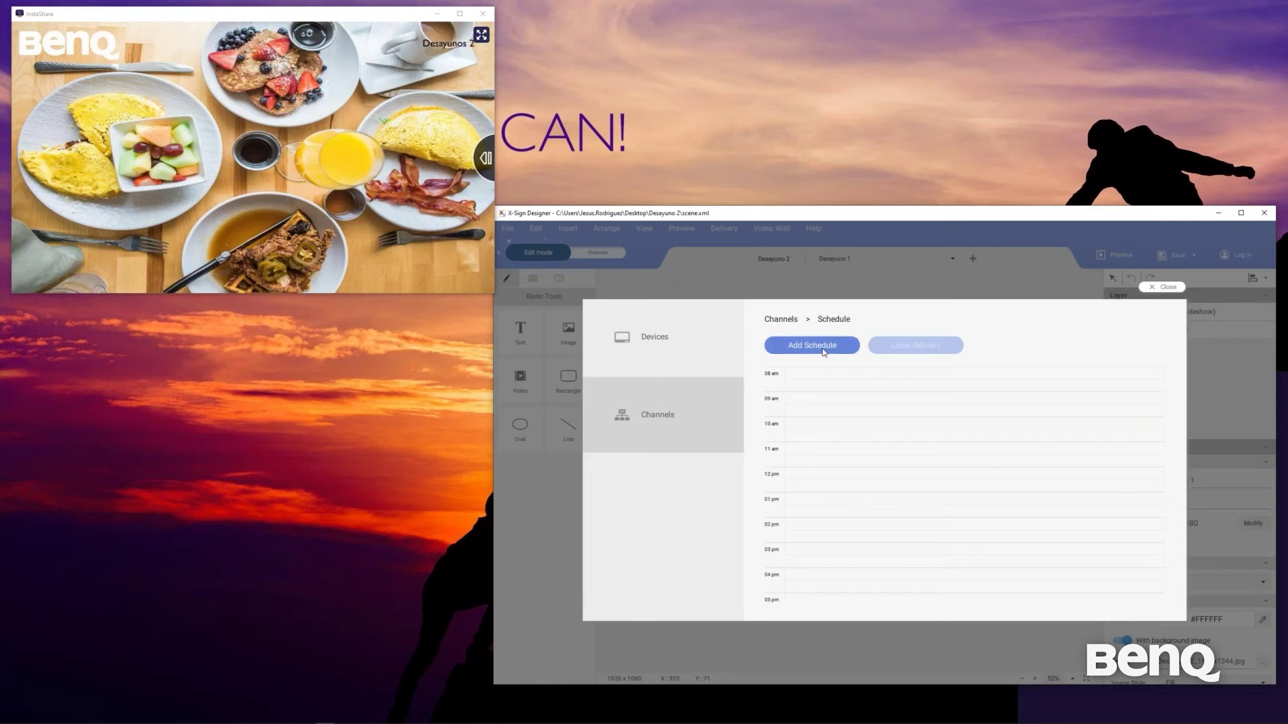
left_click(823, 352)
type("Desa")
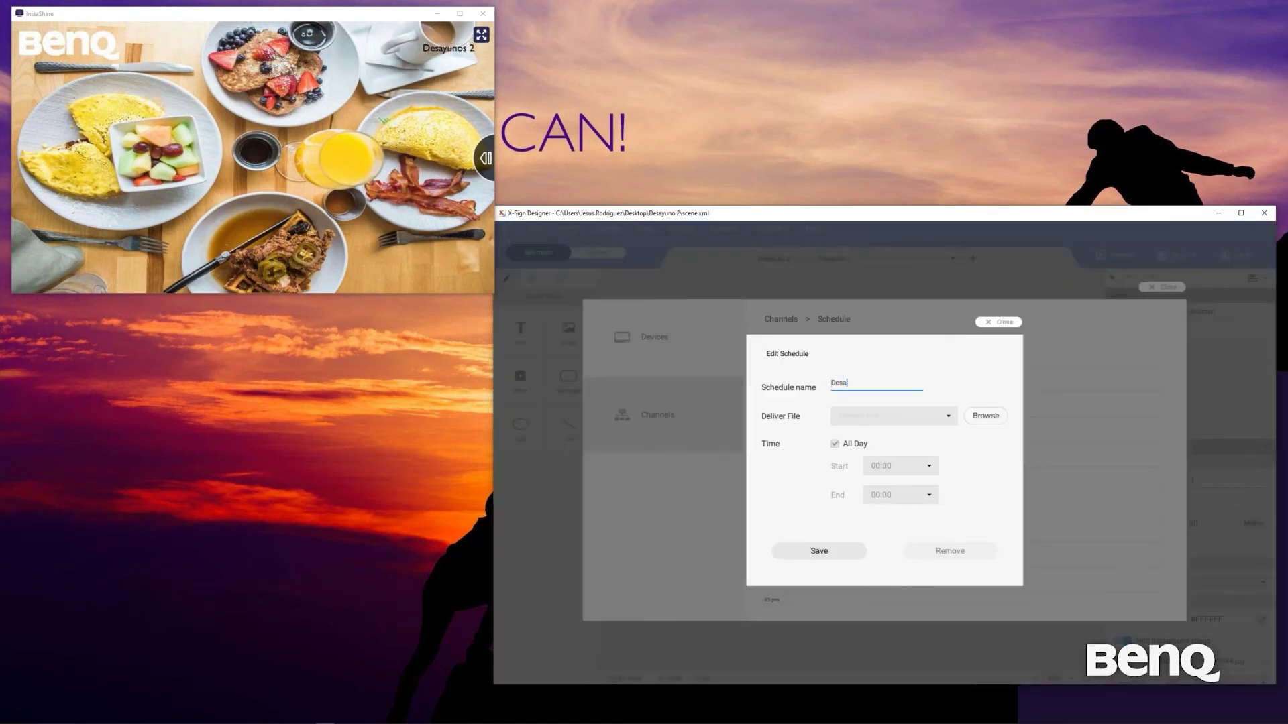
type("yunos")
left_click(890, 418)
left_click(996, 433)
left_click(933, 421)
left_click(915, 561)
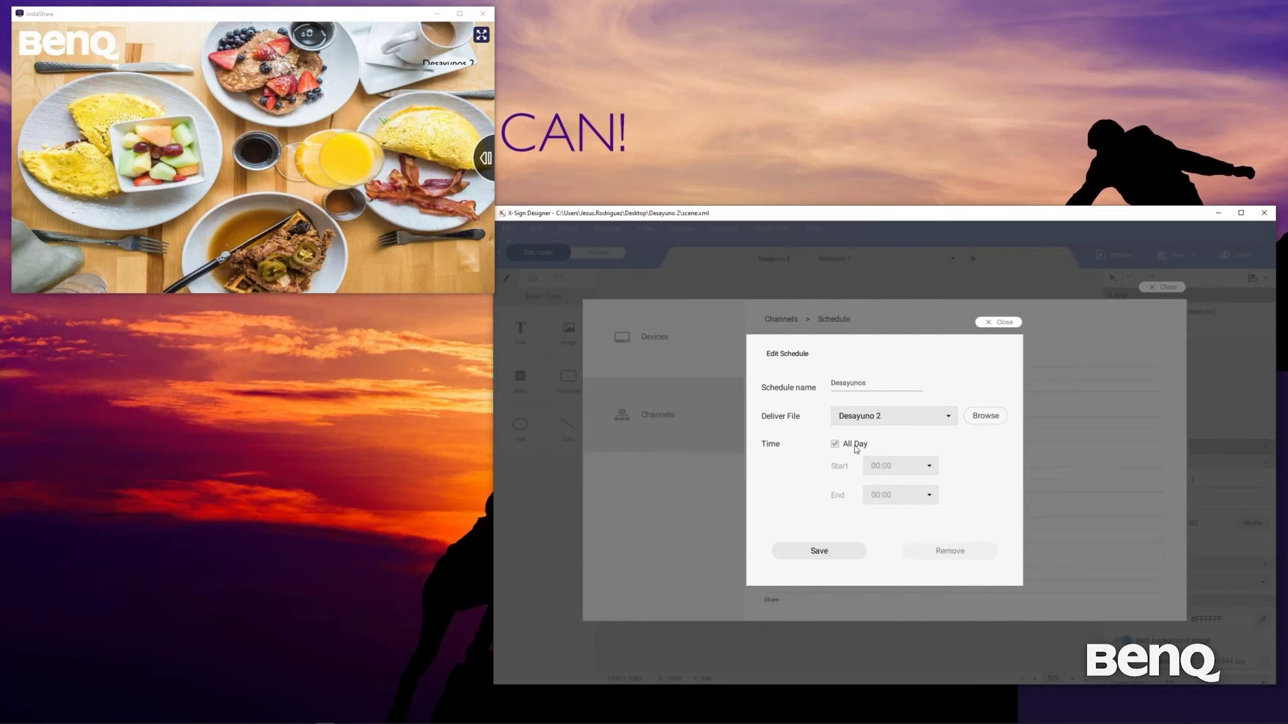
Turn off All Day for the Desayunos schedule, set it to run from 08:00 to 12:00, and save it
left_click(926, 468)
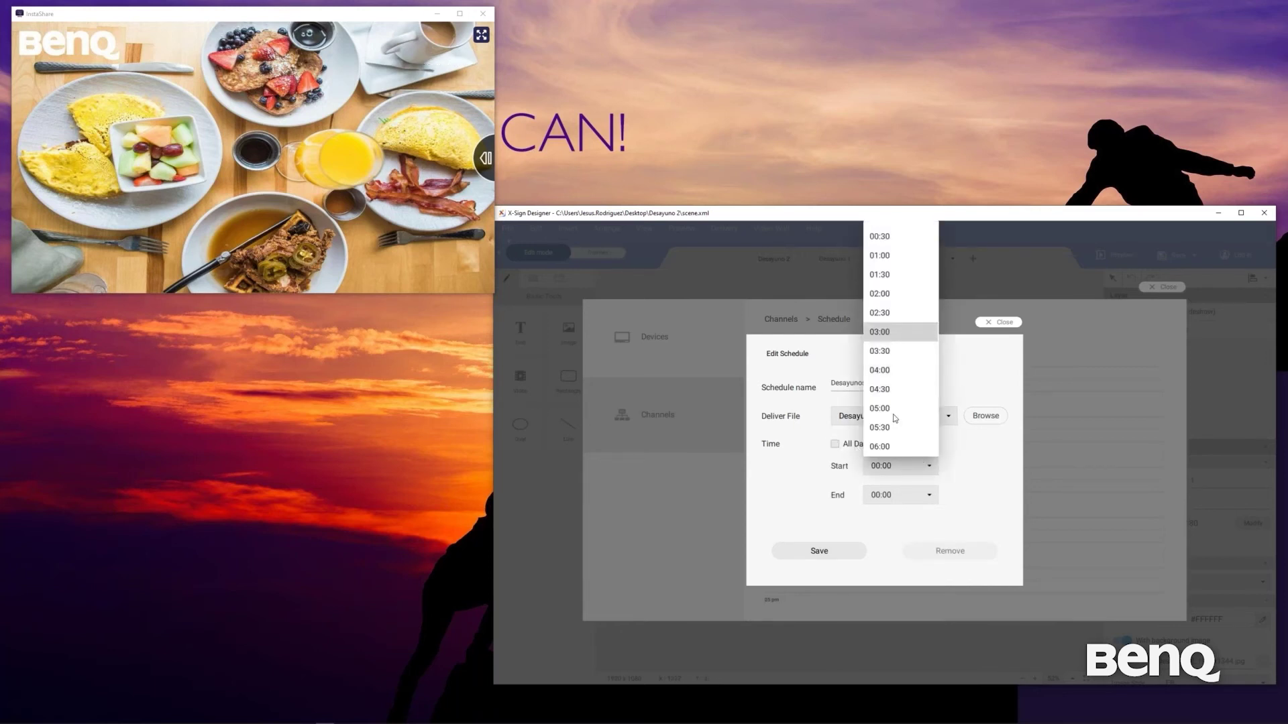
scroll(892, 415, "down", 1)
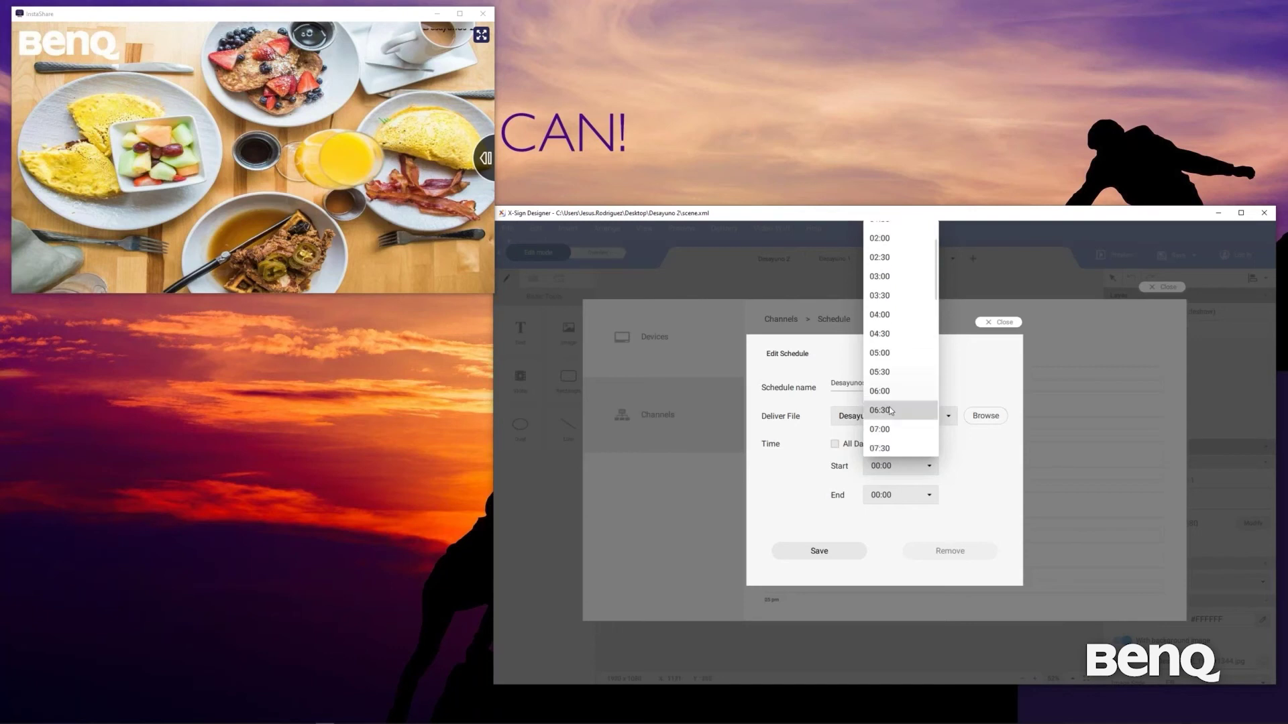
left_click(891, 411)
left_click(914, 495)
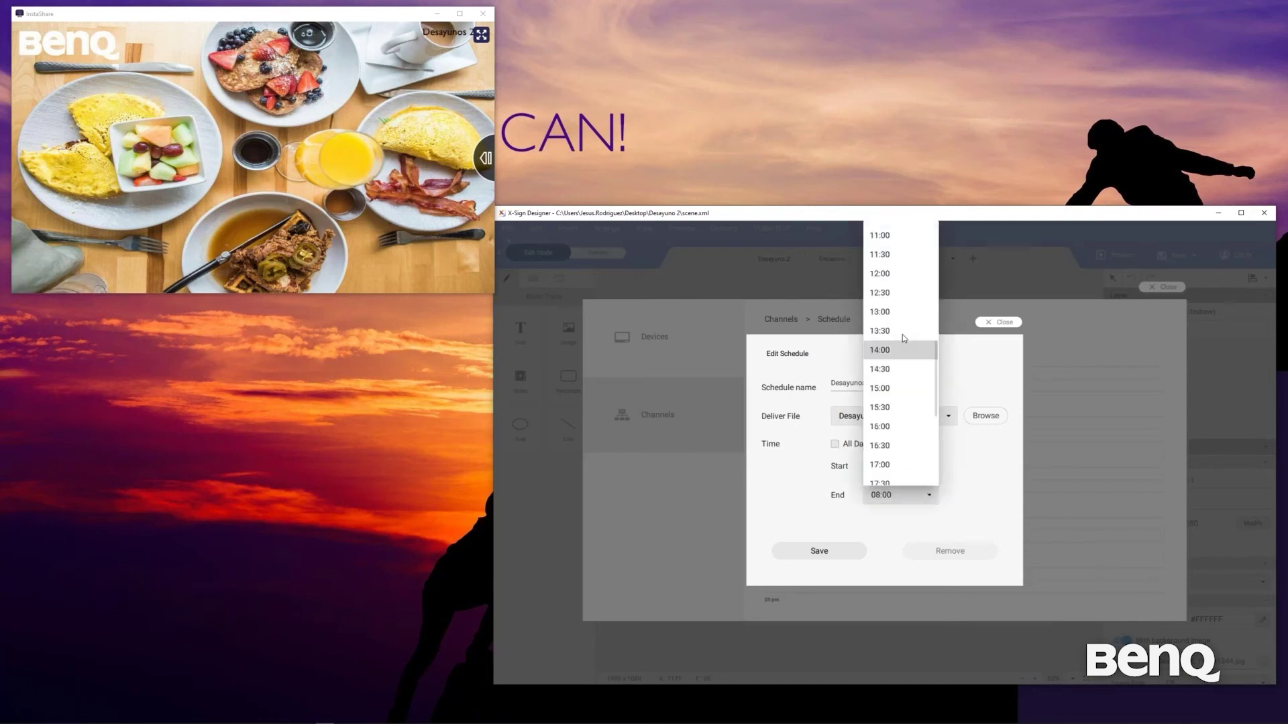
left_click(880, 274)
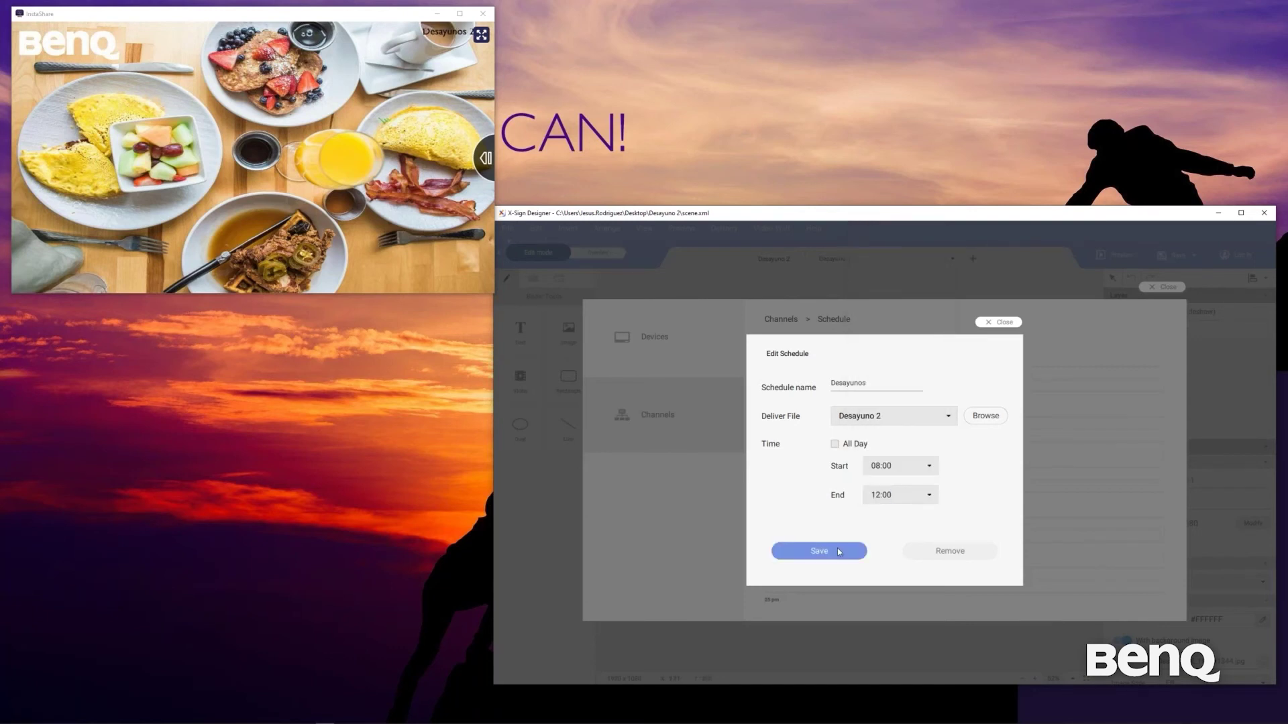
left_click(862, 546)
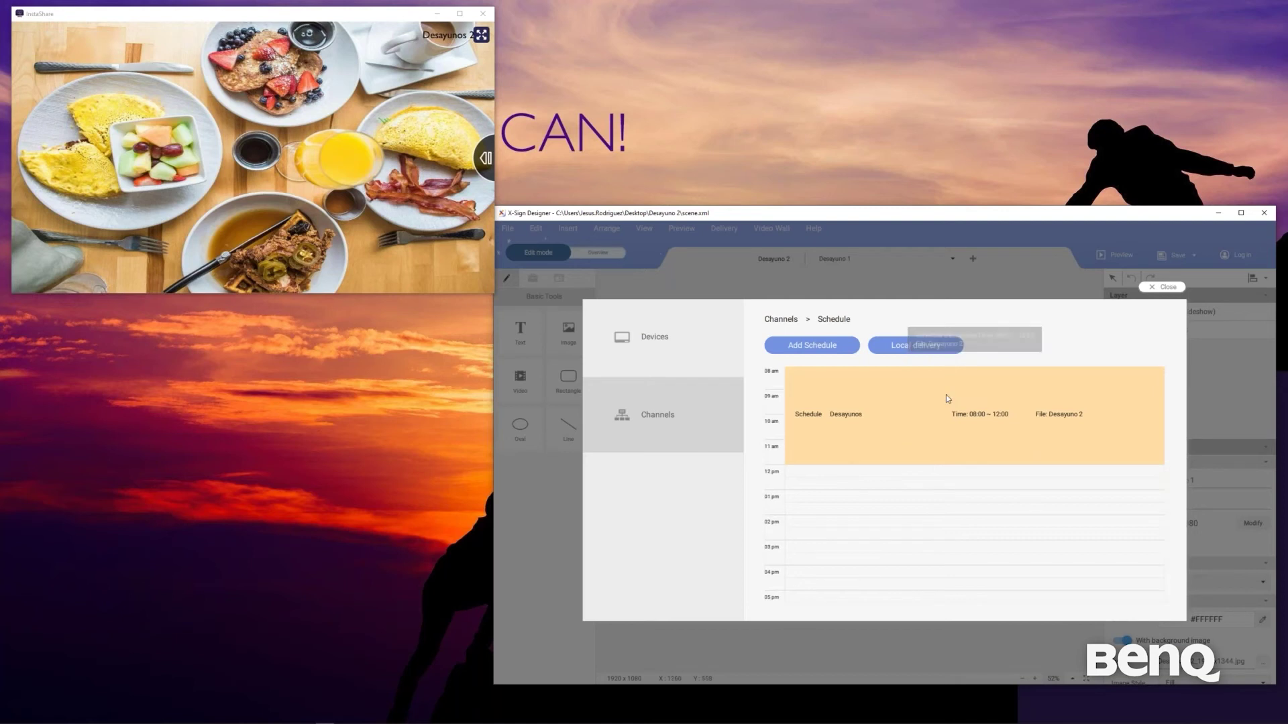
Add a schedule named Comidas and choose the scene file from the desktop's Comida 2 folder as its deliver file
left_click(831, 346)
type("Comidas")
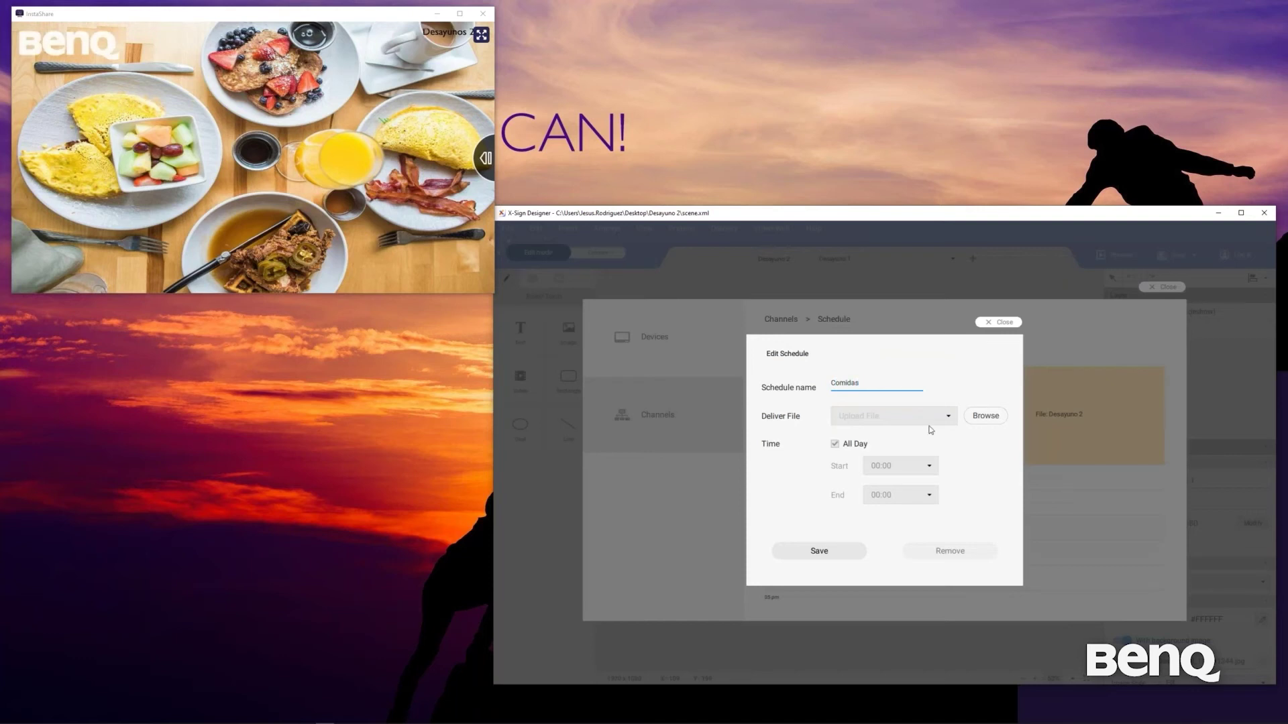
left_click(937, 411)
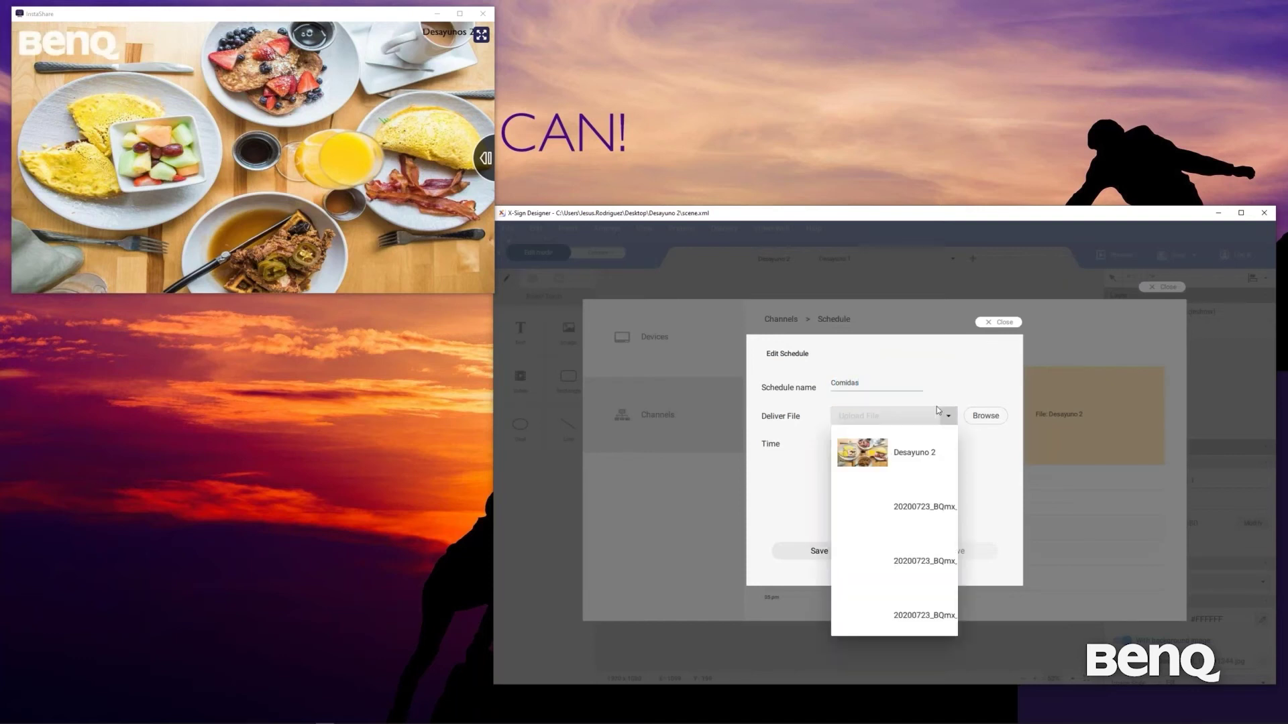
left_click(974, 414)
left_click(984, 415)
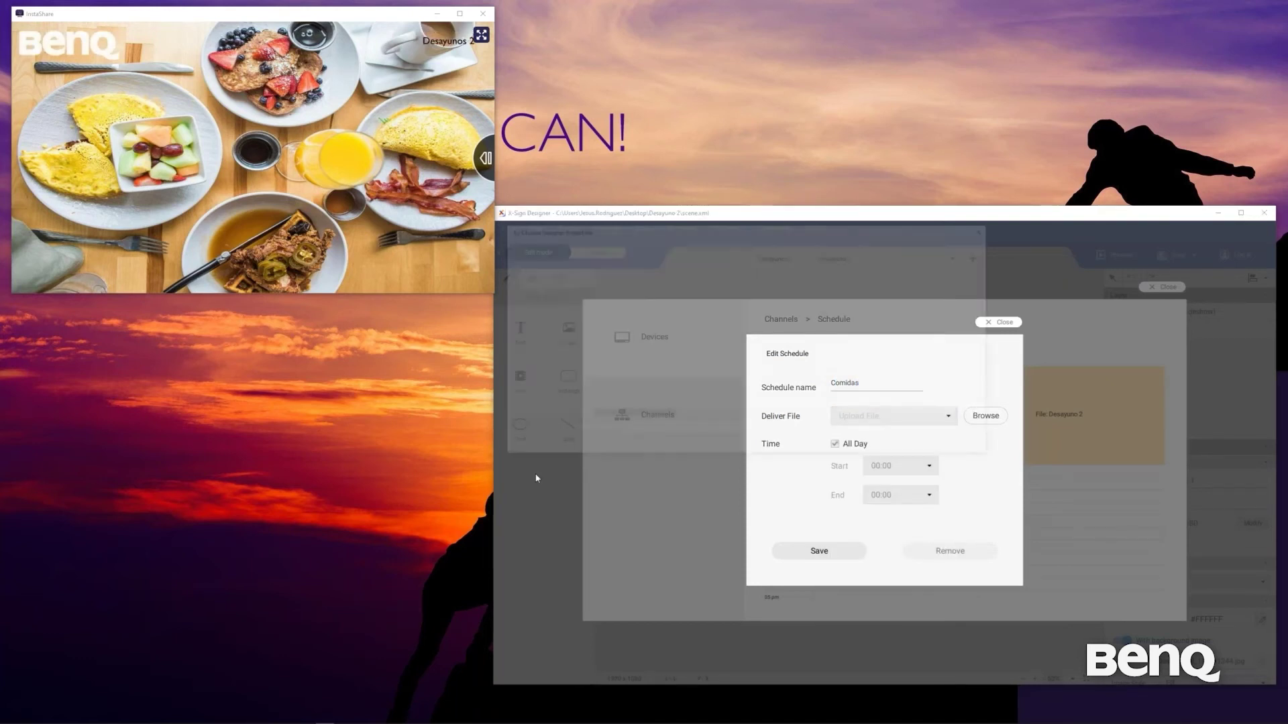
key("alt+Up")
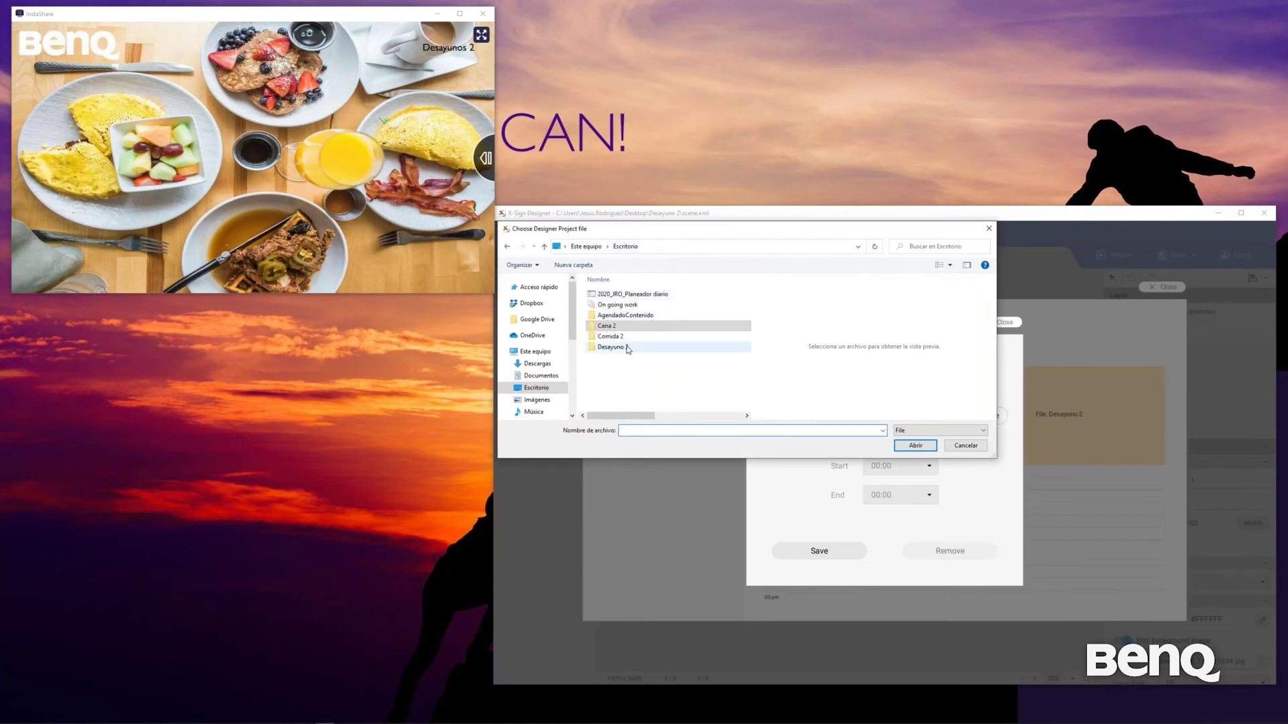
double_click(624, 337)
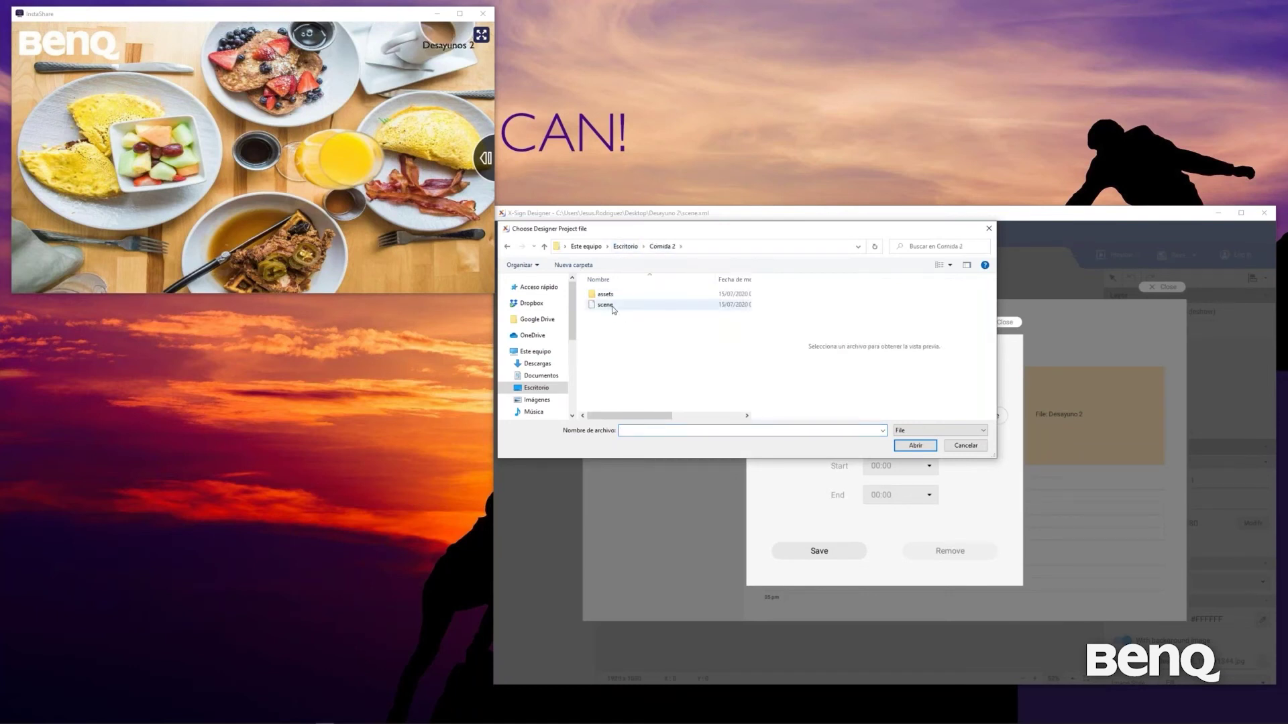
double_click(606, 306)
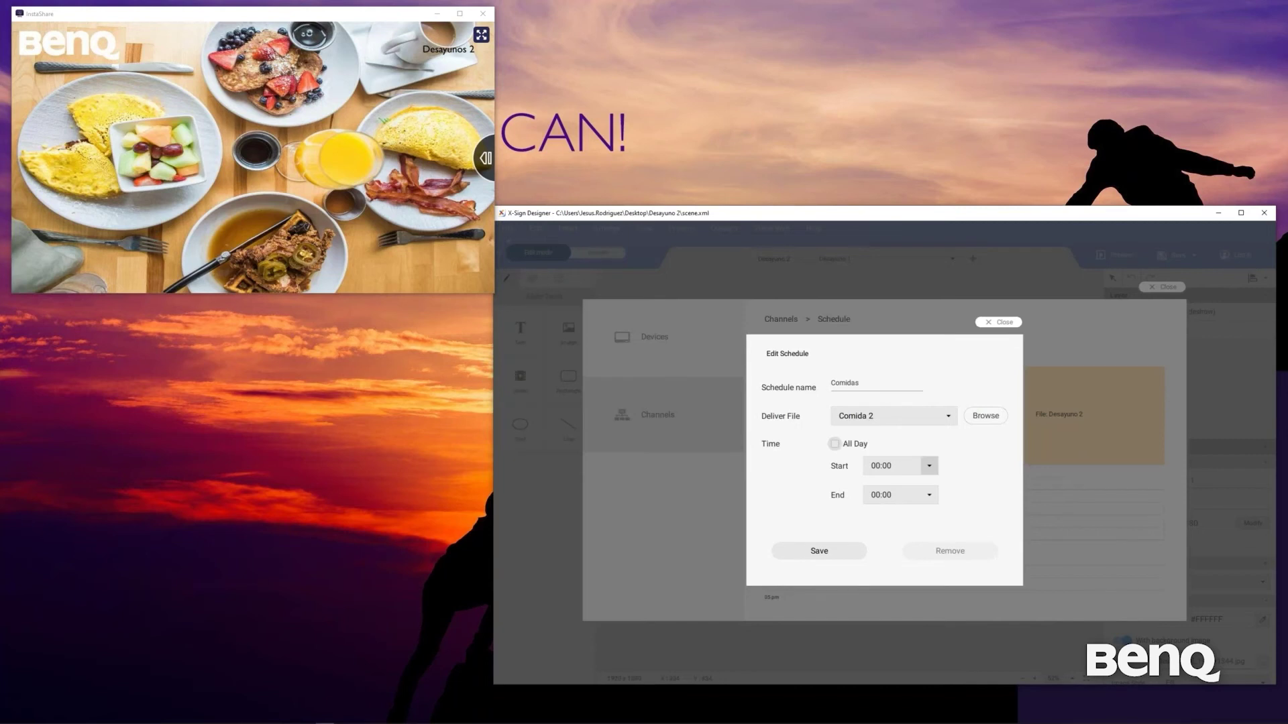
Turn off All Day for the Comidas schedule, set it to run from 12:00 to 18:00, and save it
left_click(929, 467)
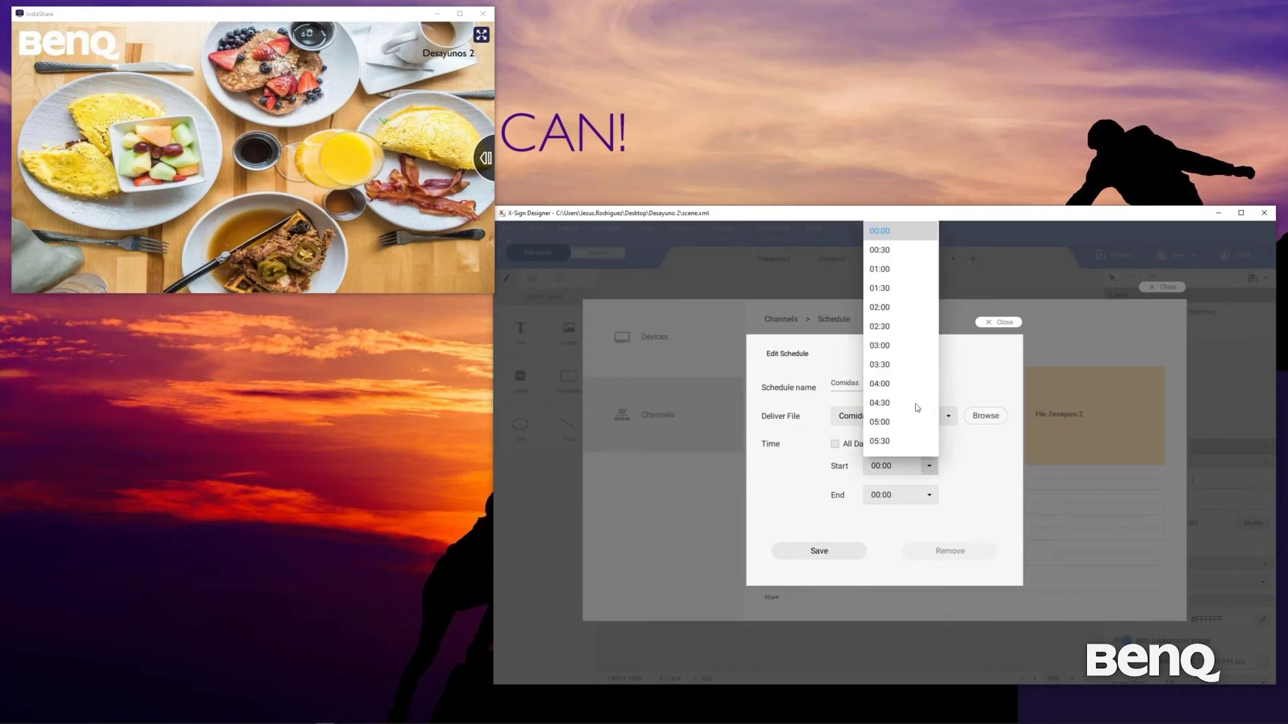
scroll(907, 397, "down", 1)
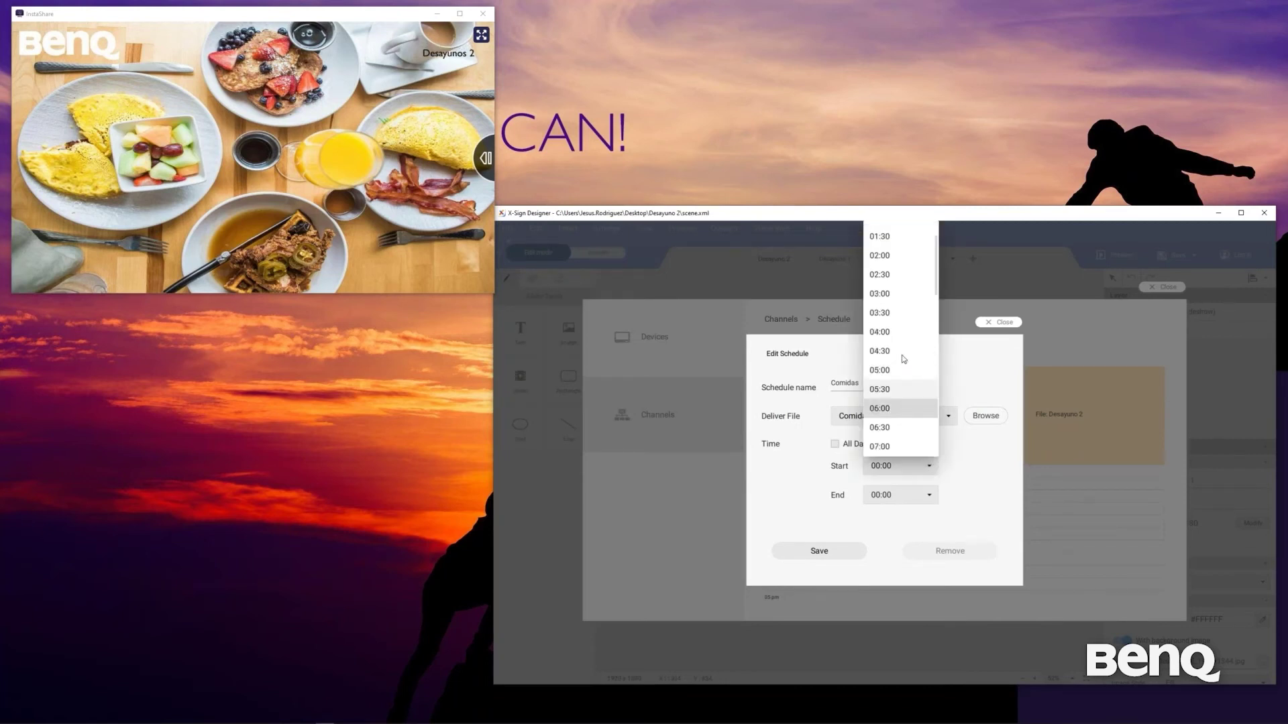
scroll(898, 357, "down", 2)
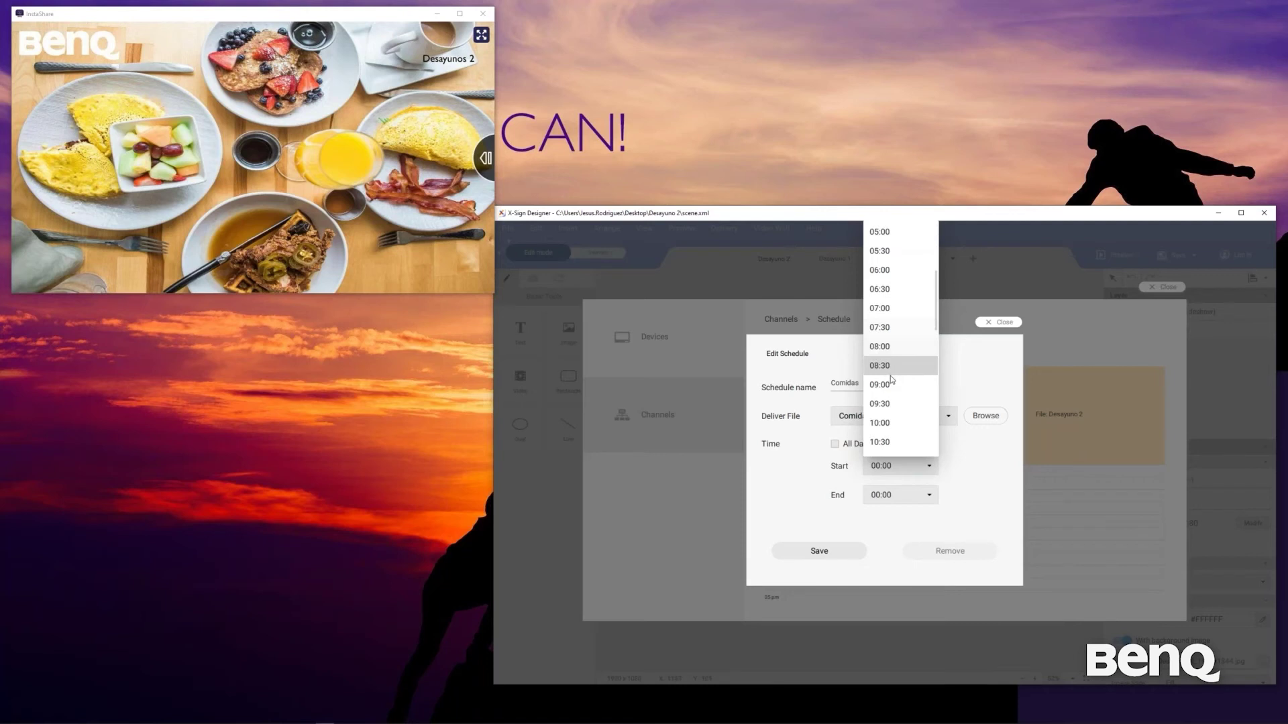
left_click(891, 377)
left_click(925, 495)
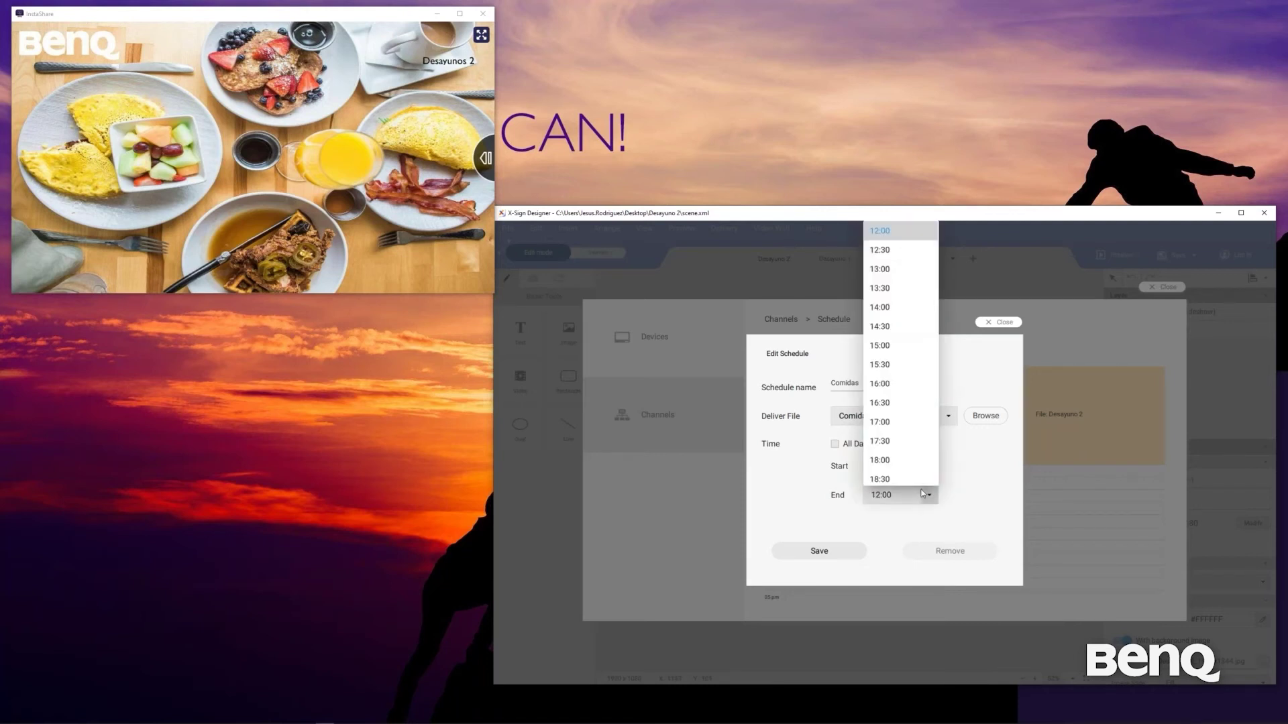
left_click(891, 460)
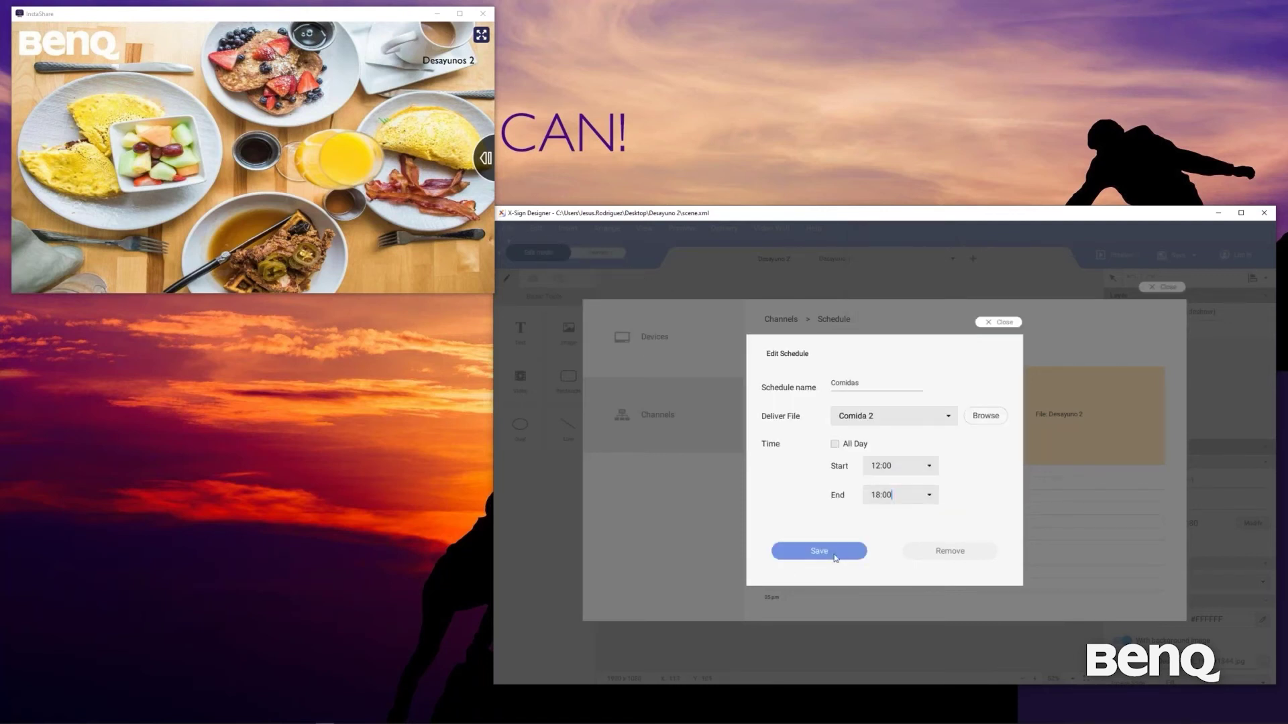
left_click(830, 552)
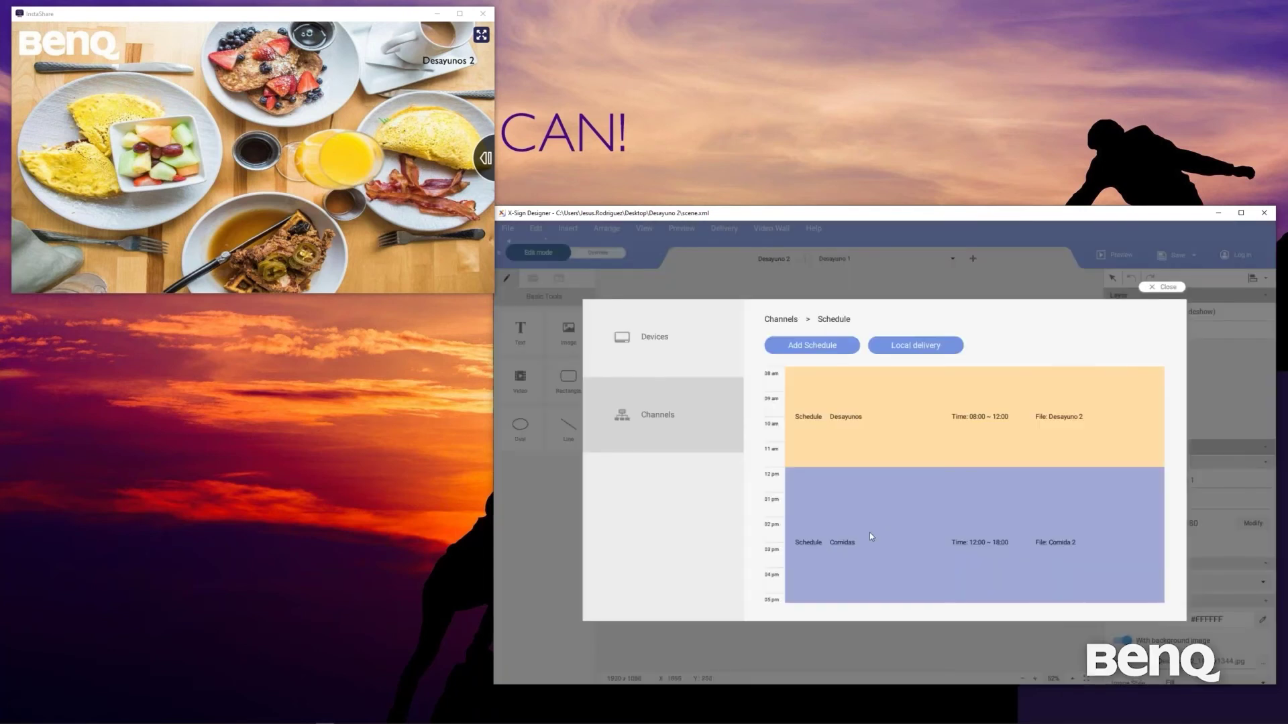
Add a schedule named Cenas starting at 18:00 and choose the scene file from the desktop's Cena 2 folder as its deliver file
scroll(875, 532, "down", 3)
left_click(827, 462)
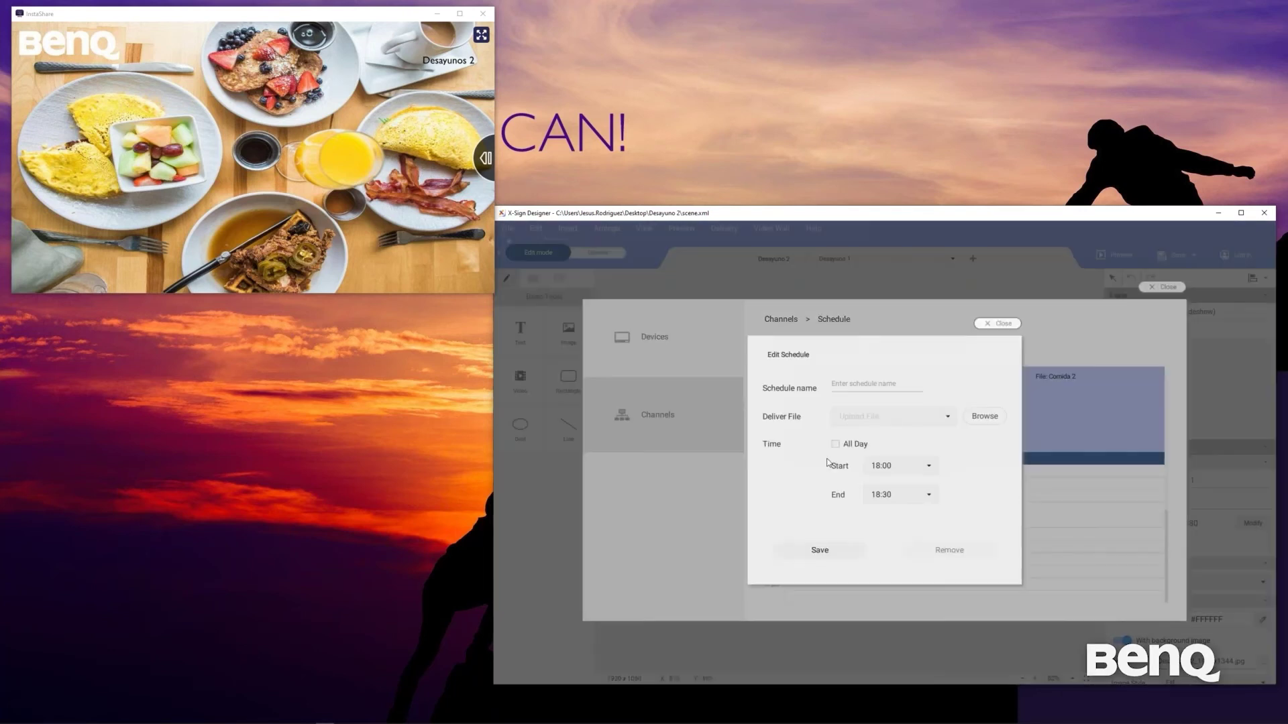
left_click(868, 384)
type("Cenas")
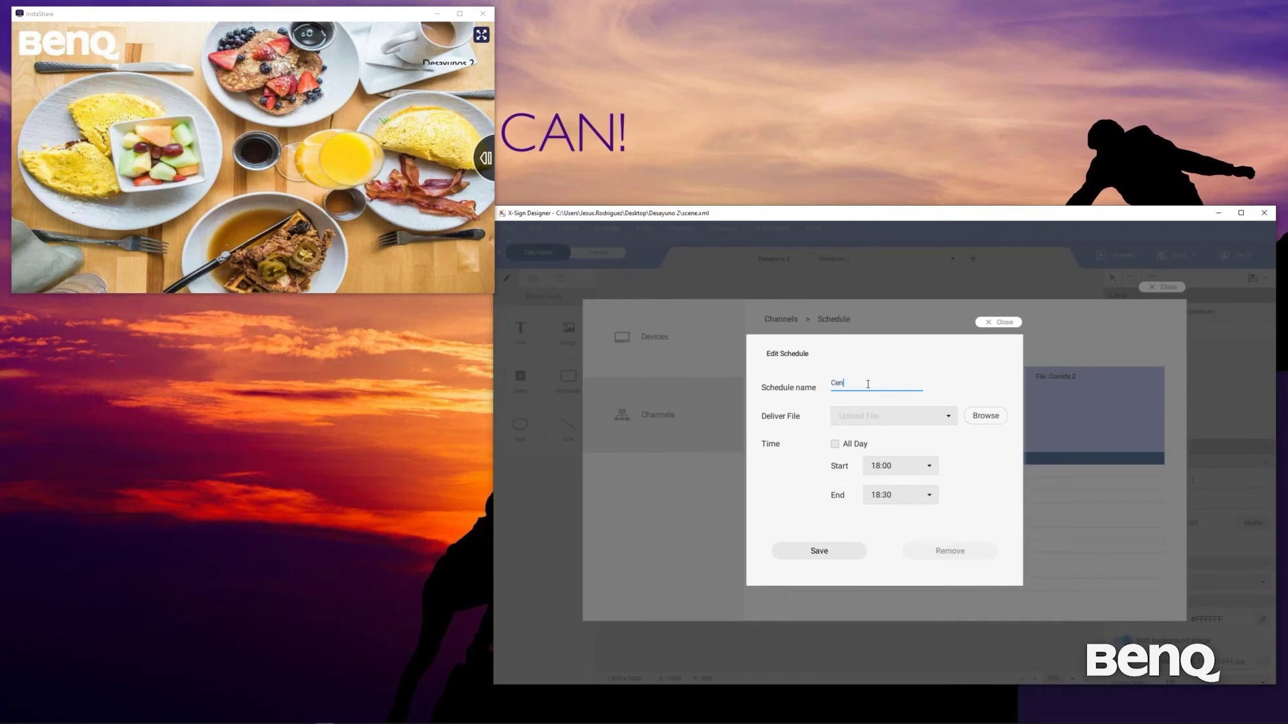
left_click(978, 419)
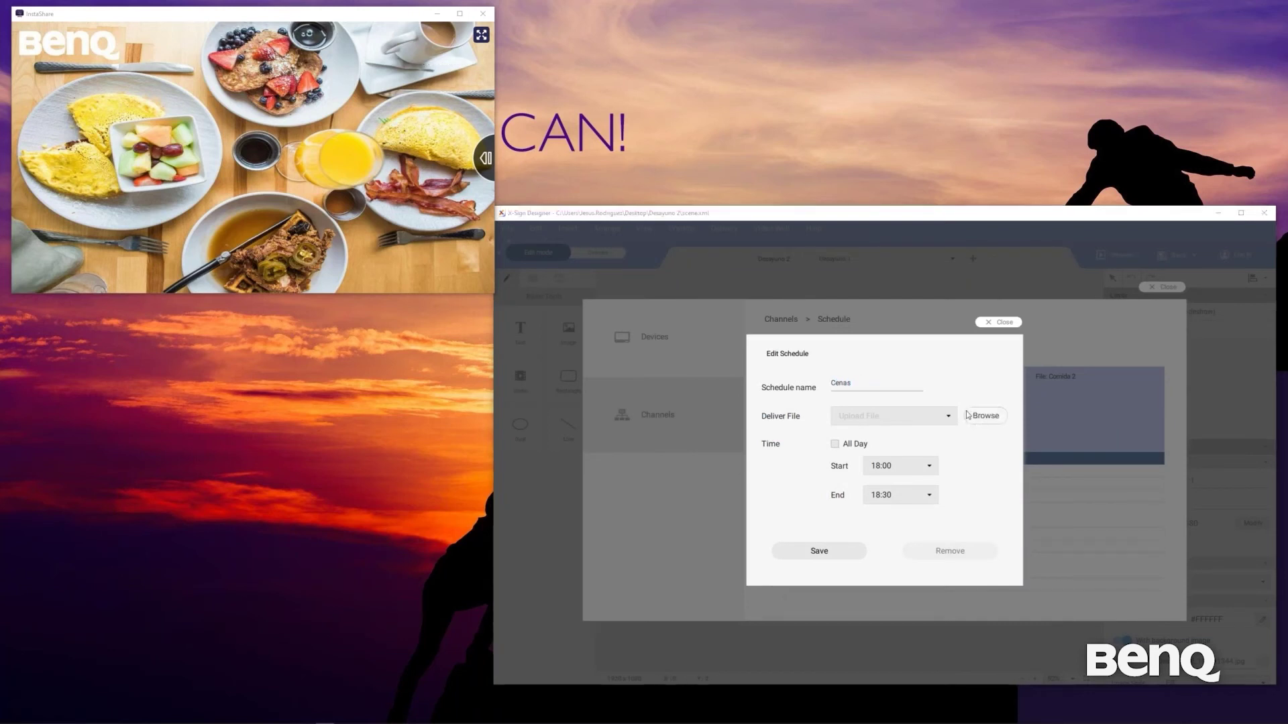
key("alt+Up")
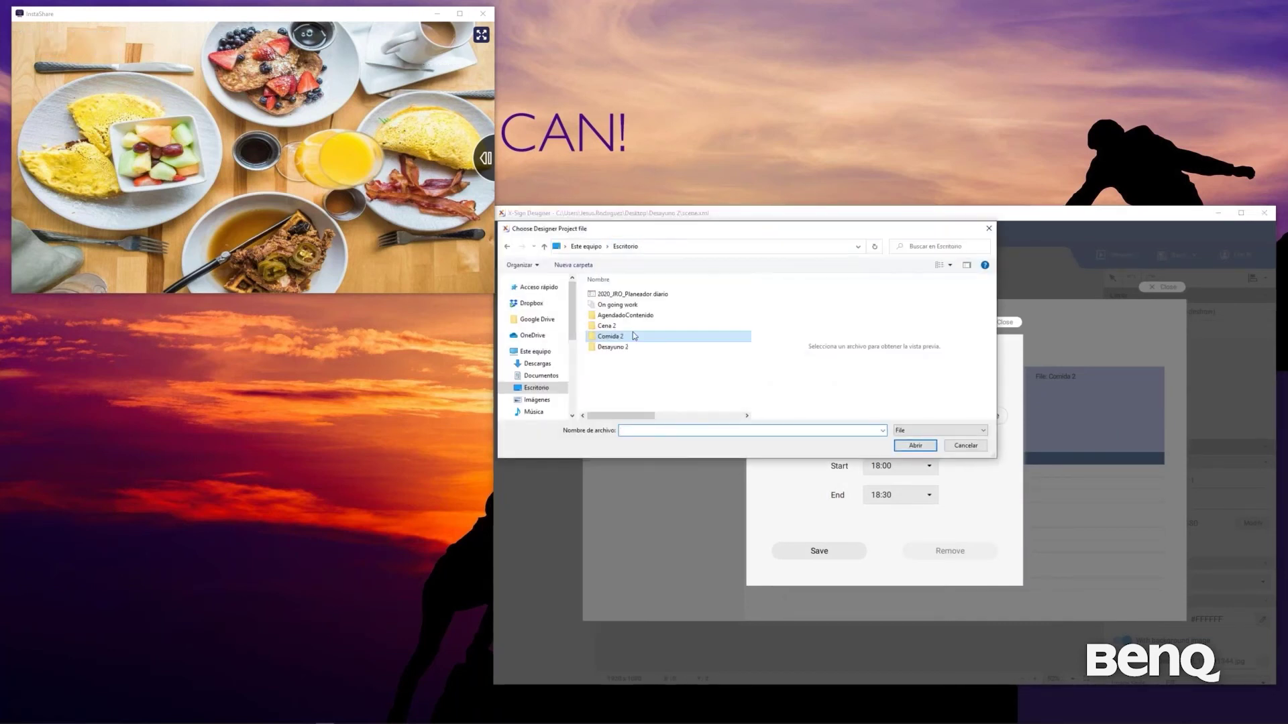
double_click(630, 334)
left_click(623, 305)
left_click(915, 446)
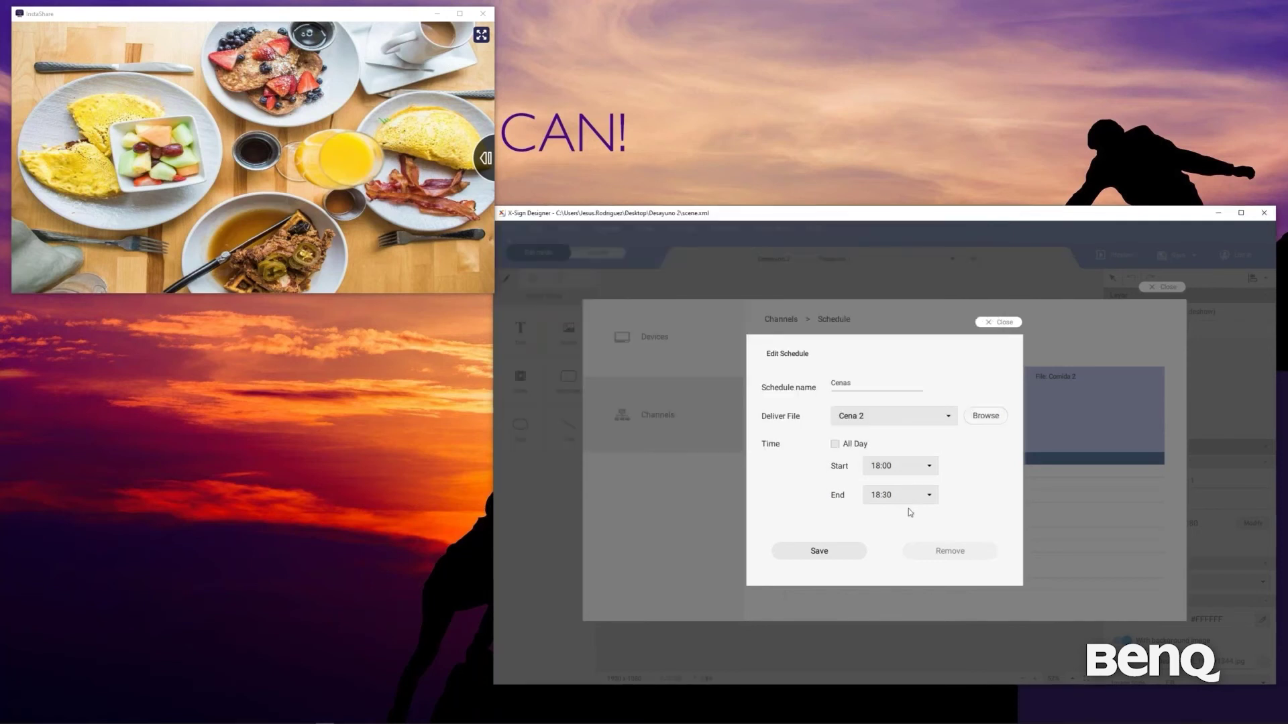
Set the Cenas schedule's end time to 22:00 and save it
left_click(932, 499)
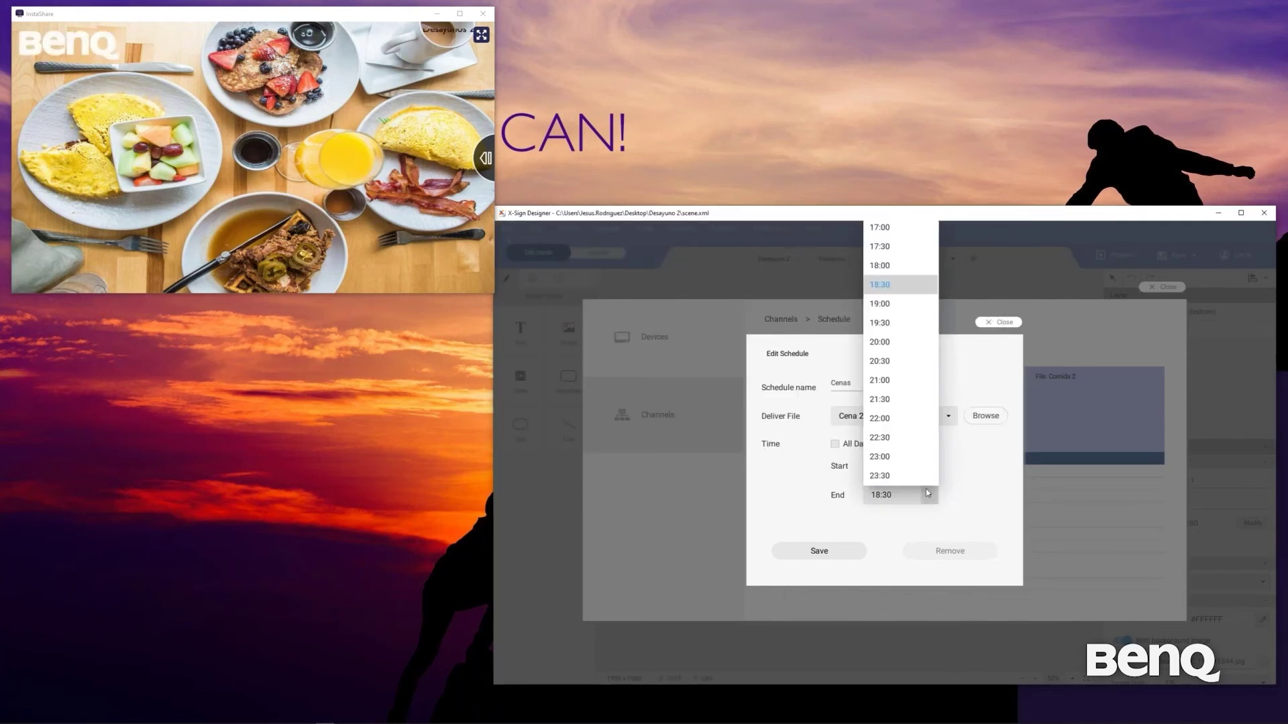
left_click(886, 420)
left_click(830, 552)
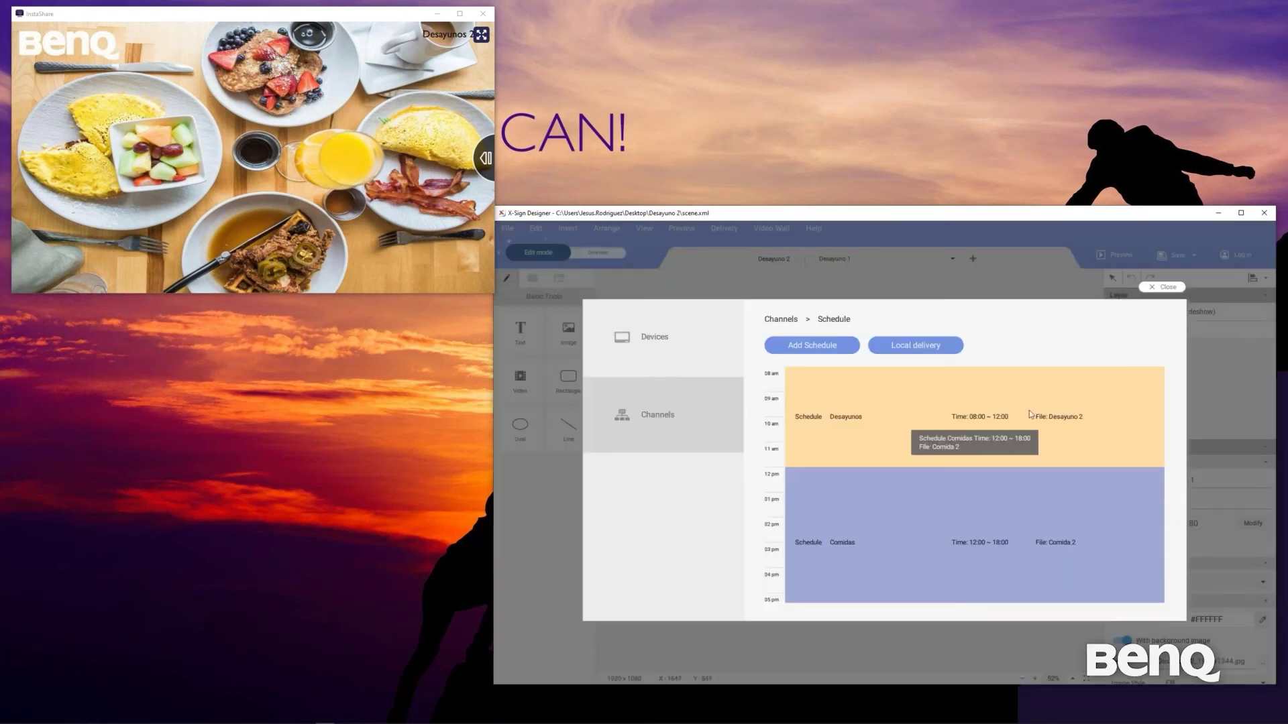
Start local delivery of the channel's schedules to the BenQ ST550K with embedded fonts required
left_click(919, 350)
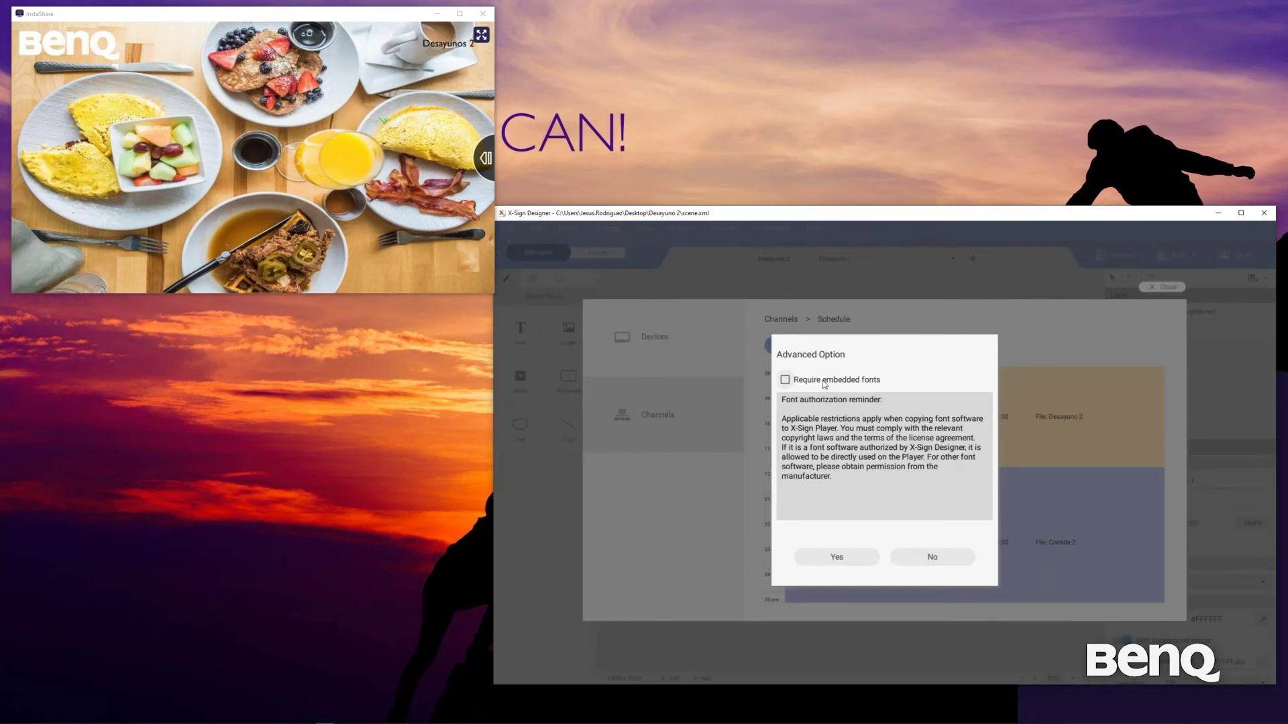
left_click(824, 381)
left_click(831, 559)
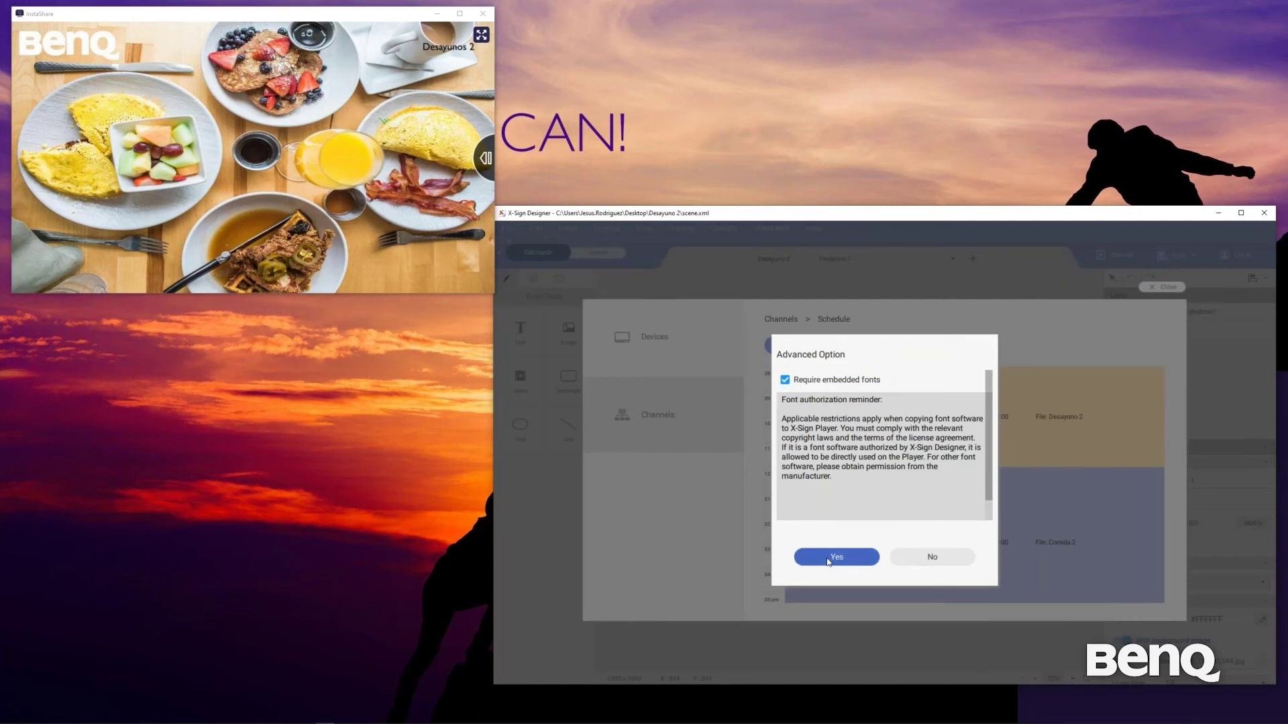
left_click(841, 505)
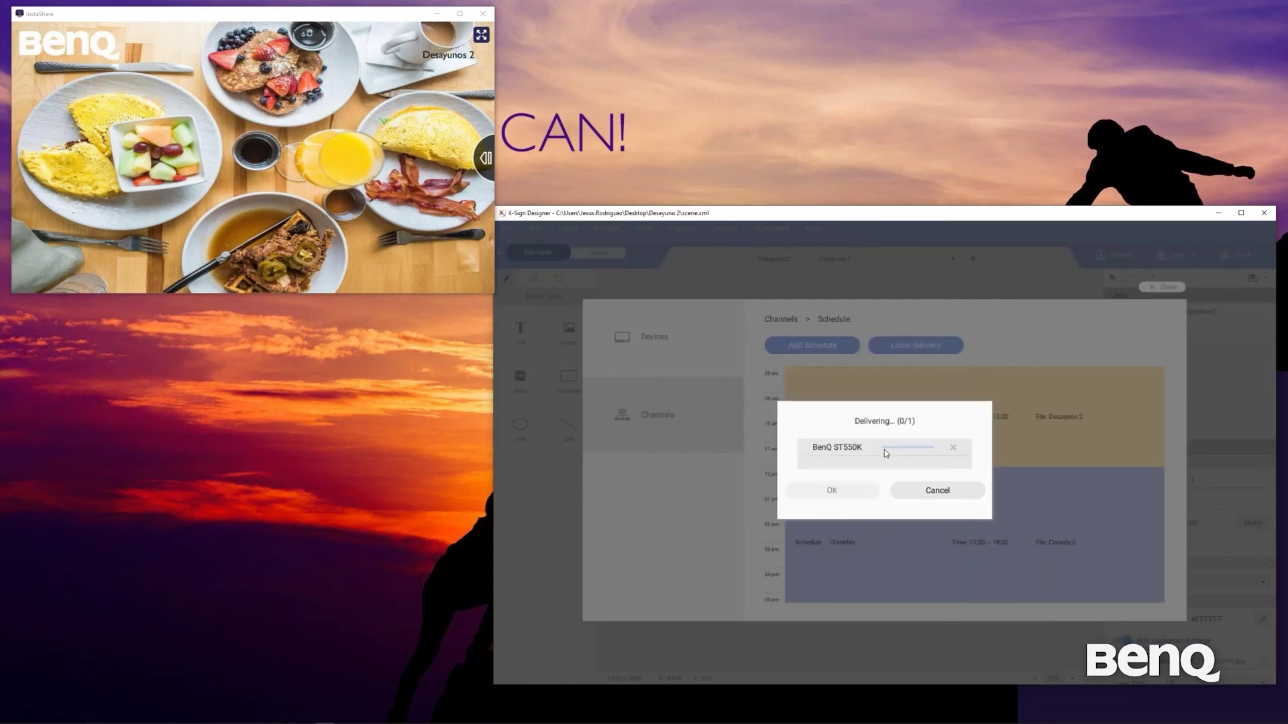